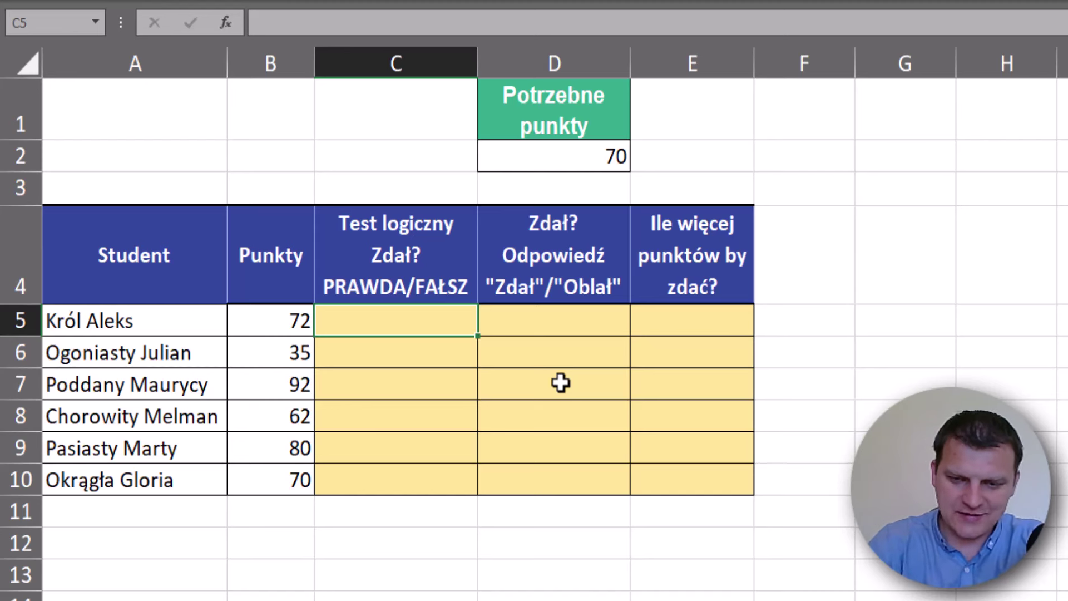
# Build the pass test =B5>=$D$2 in C5, with an absolute D2 reference.
pyautogui.write('=')
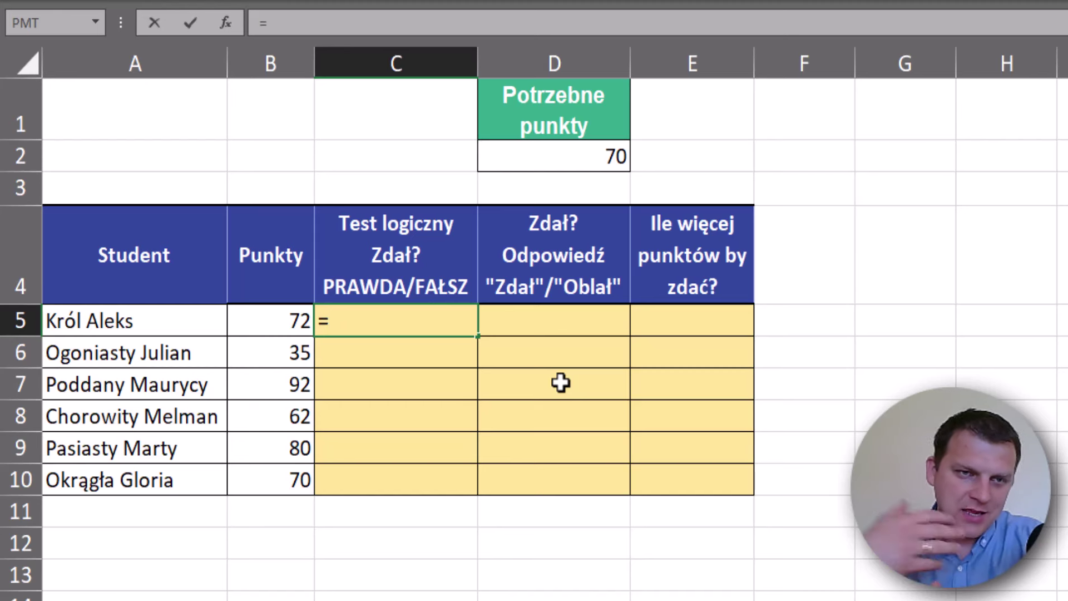
pyautogui.click(272, 322)
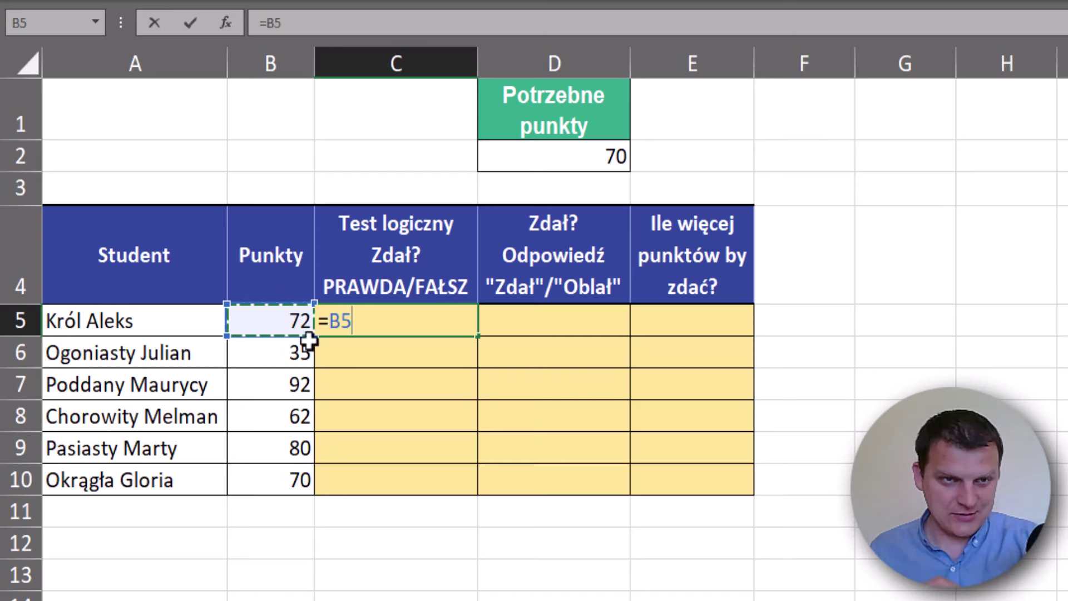
pyautogui.write('>')
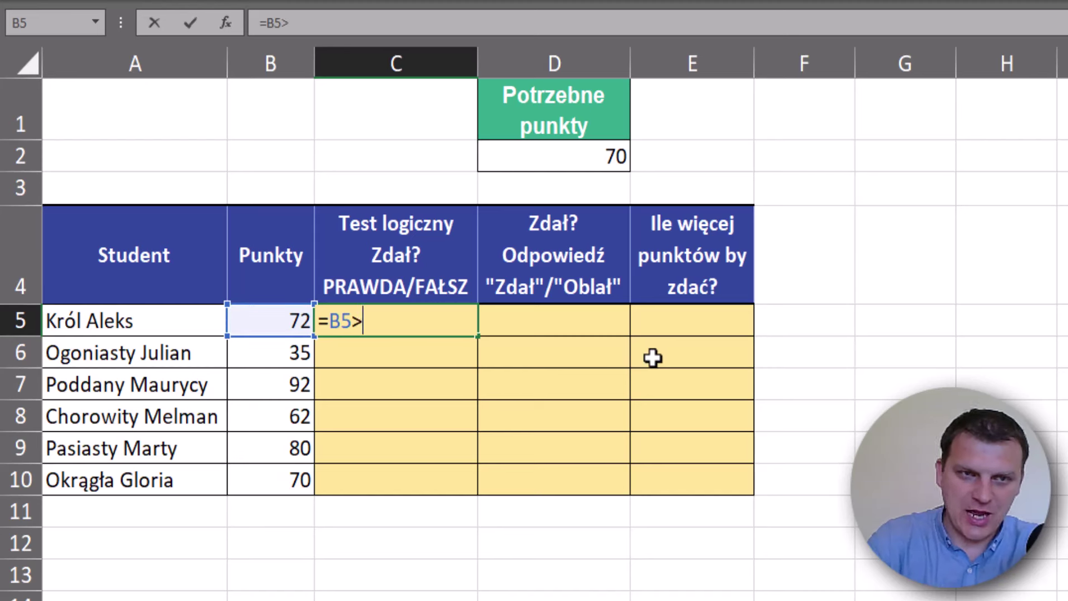
pyautogui.write('=')
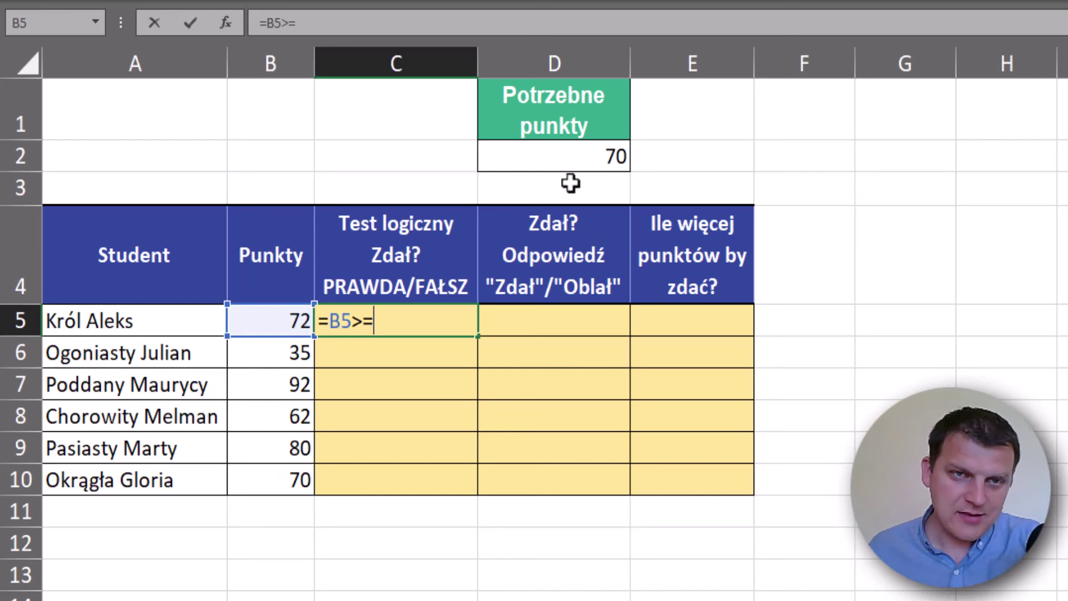
pyautogui.click(570, 153)
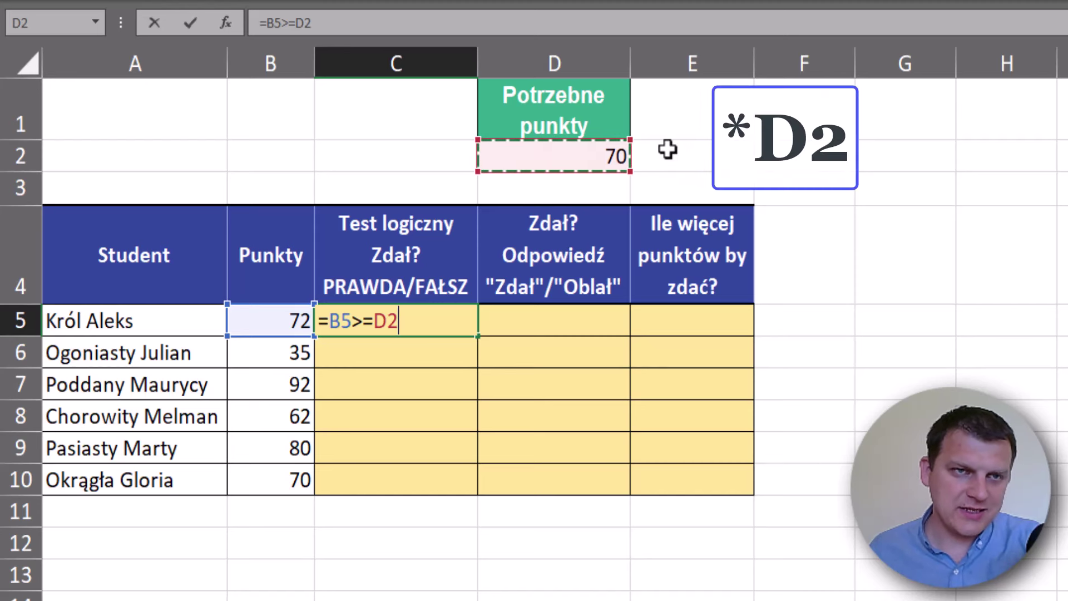
pyautogui.press('F4')
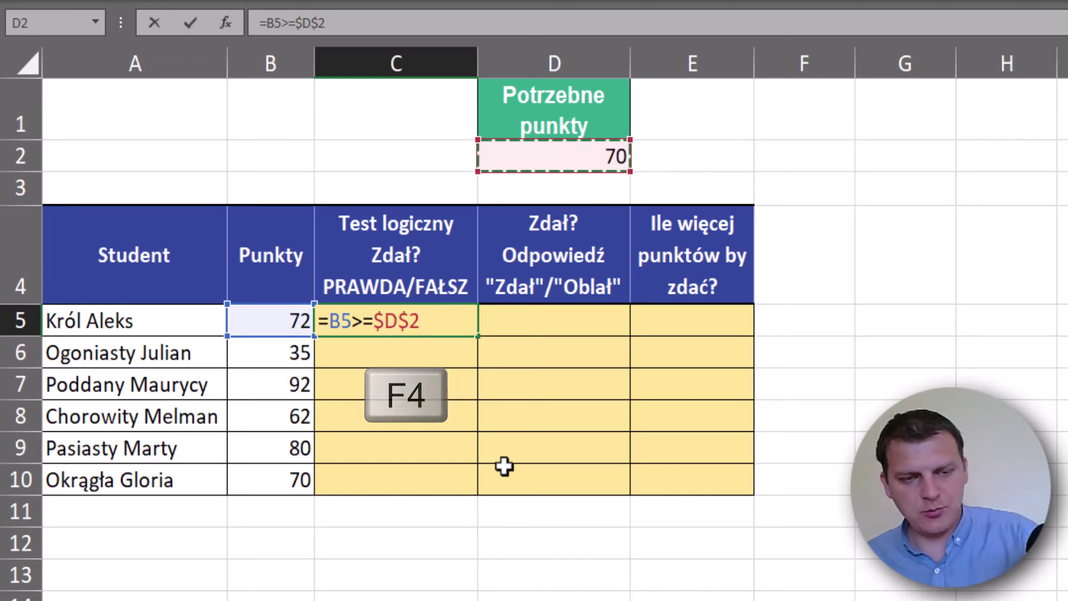
# Annotate the points column, column C and the D2 threshold, then confirm C5 showing PRAWDA.
pyautogui.moveTo(383, 344)
pyautogui.mouseDown()
pyautogui.moveTo(378, 493)
pyautogui.moveTo(398, 467)
pyautogui.mouseUp()
pyautogui.moveTo(252, 340)
pyautogui.mouseDown()
pyautogui.moveTo(242, 493)
pyautogui.moveTo(262, 460)
pyautogui.mouseUp()
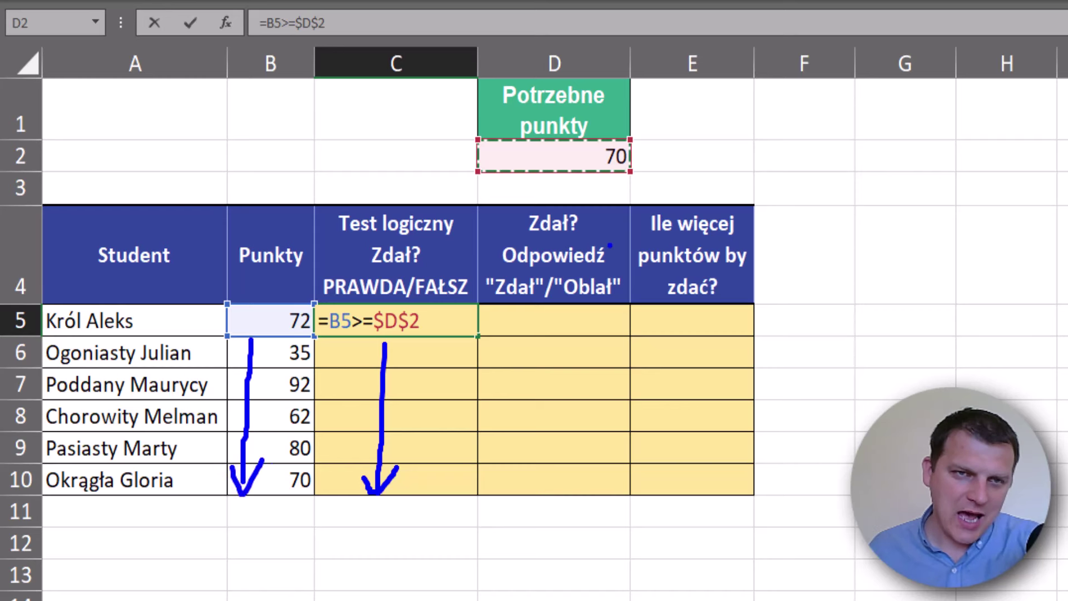
pyautogui.moveTo(455, 127); pyautogui.dragTo(654, 187)
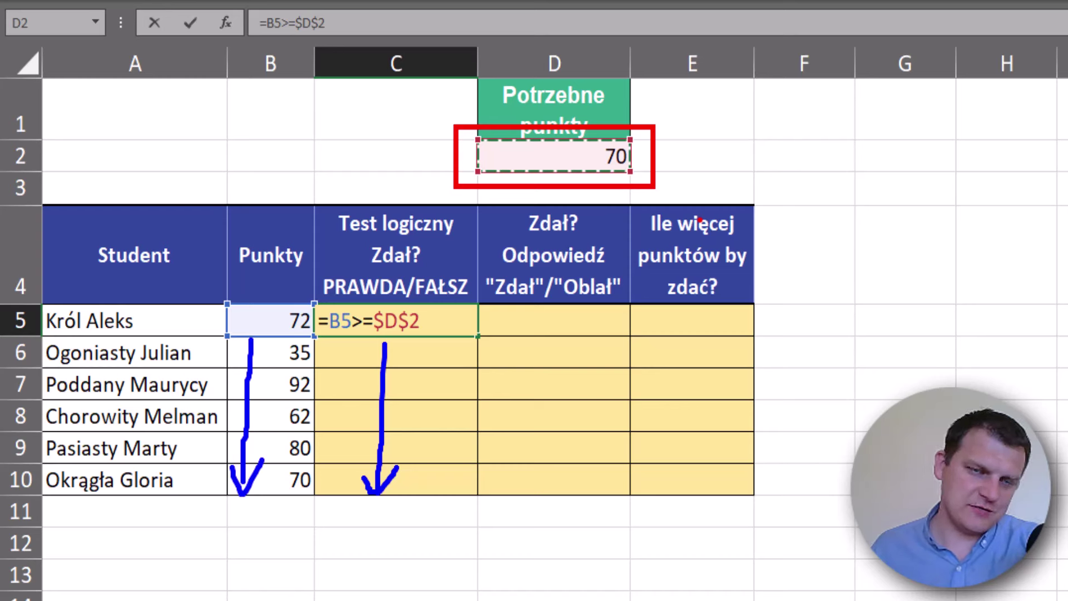
pyautogui.press('Escape')
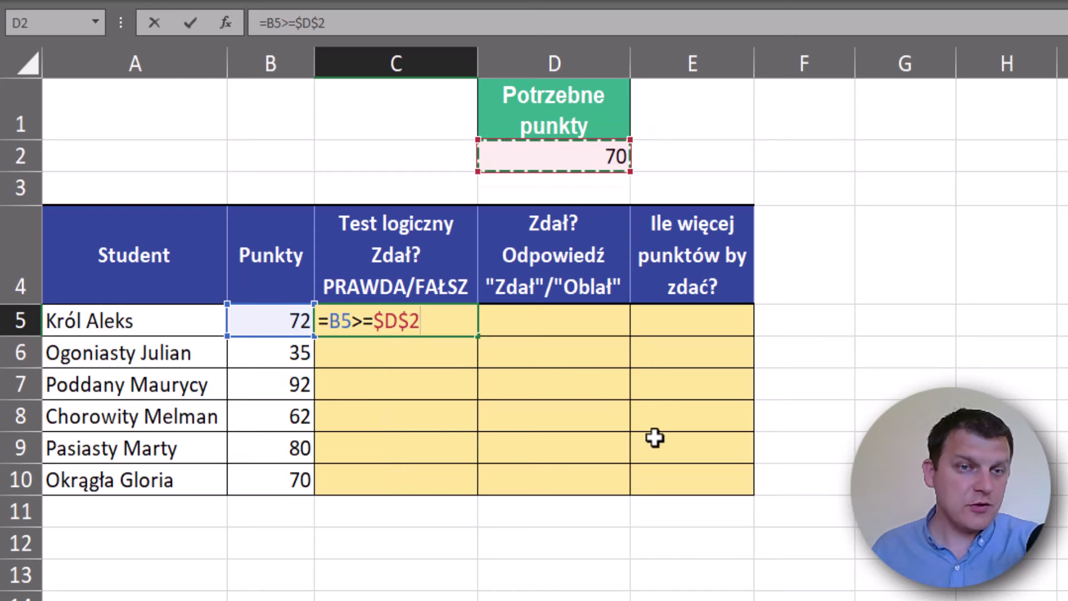
pyautogui.click(347, 322)
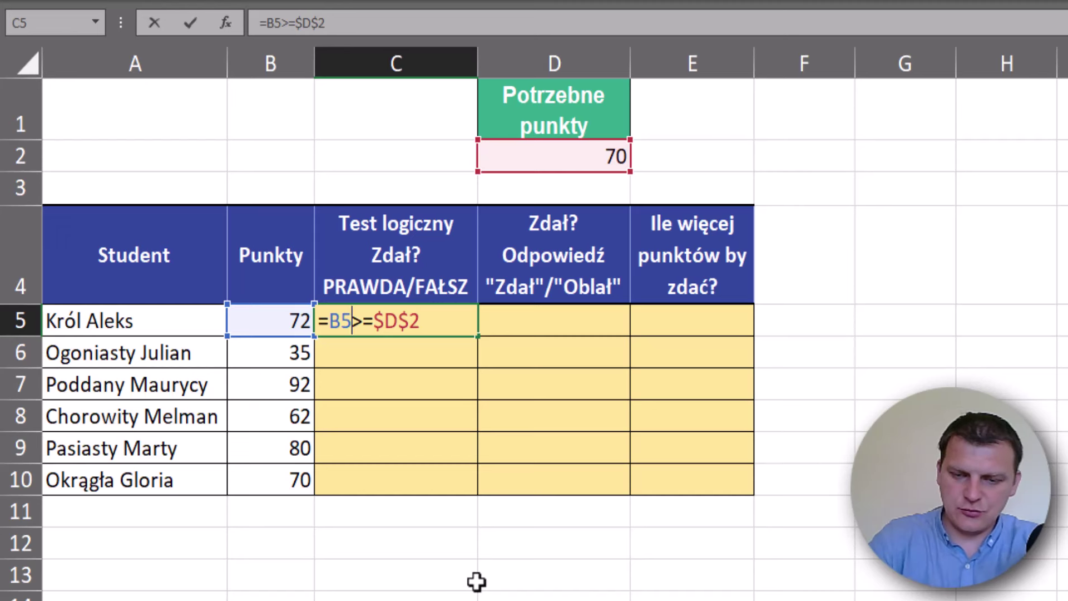
pyautogui.hotkey('ctrl', 'Return')
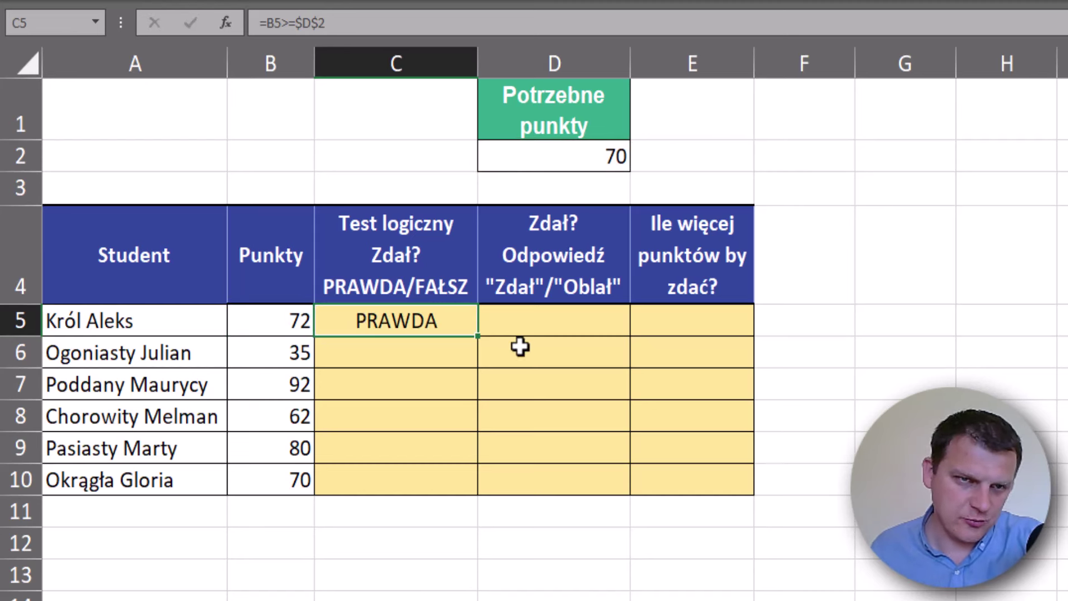
# Fill the pass test down to C10, then check B5, B10 and the C5:C10 results.
pyautogui.doubleClick(477, 336)
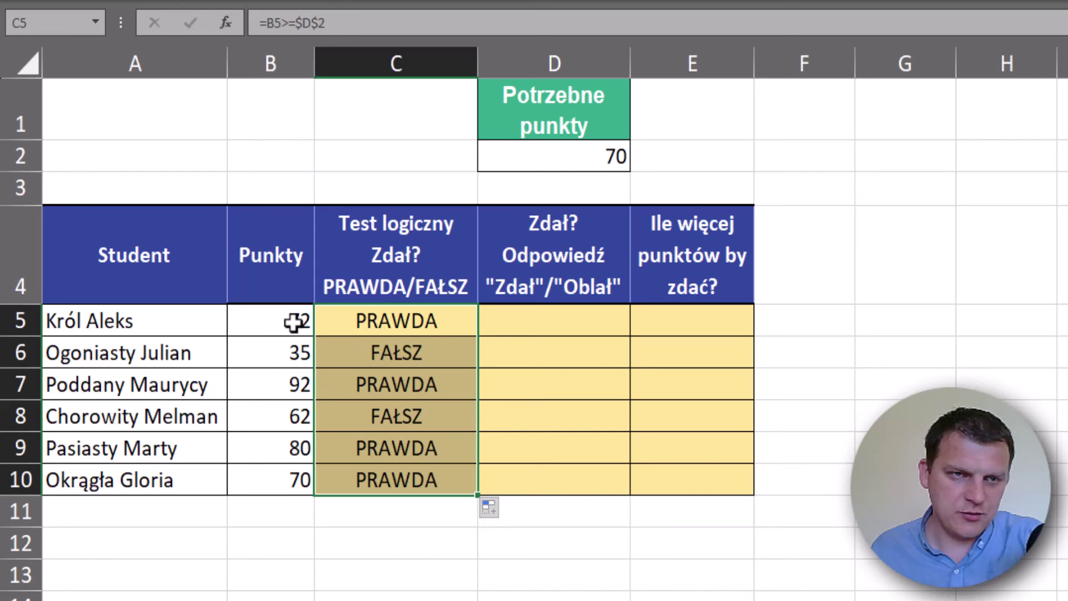
pyautogui.moveTo(293, 321); pyautogui.dragTo(398, 325)
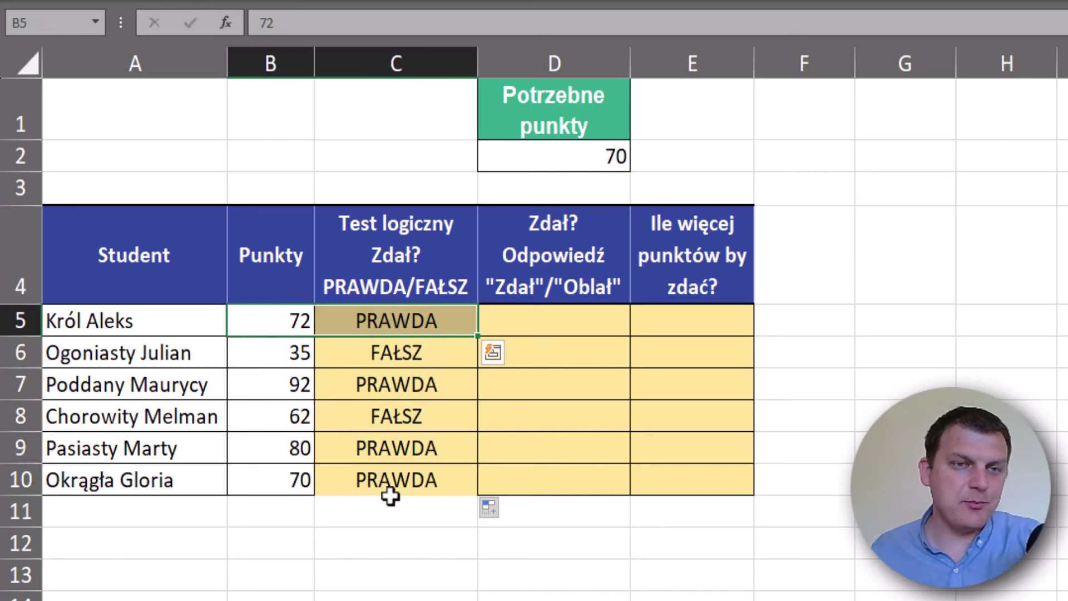
pyautogui.click(409, 322)
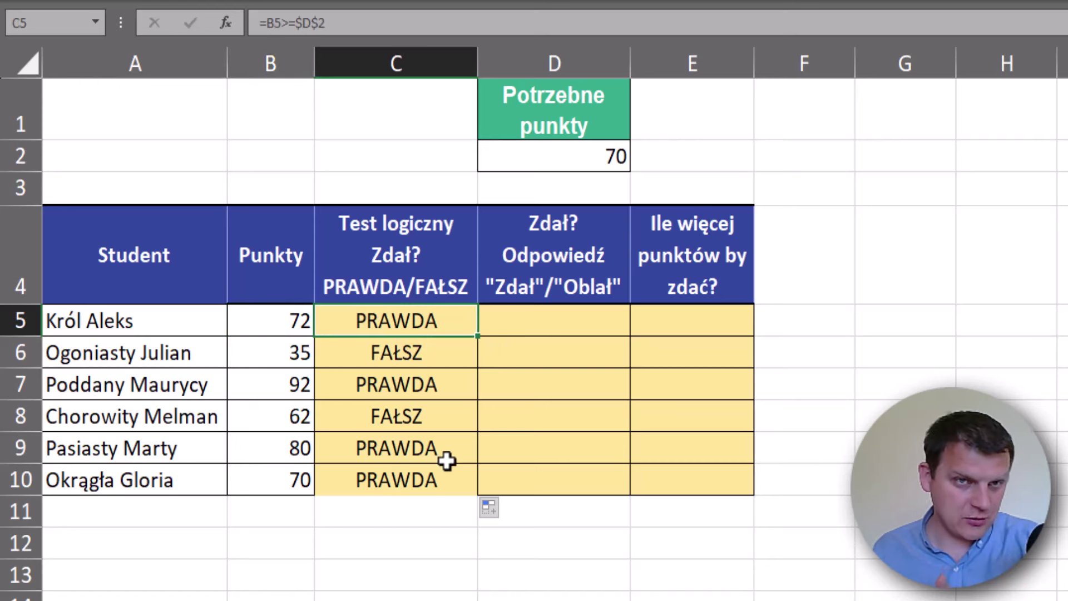
pyautogui.click(289, 318)
pyautogui.click(286, 478)
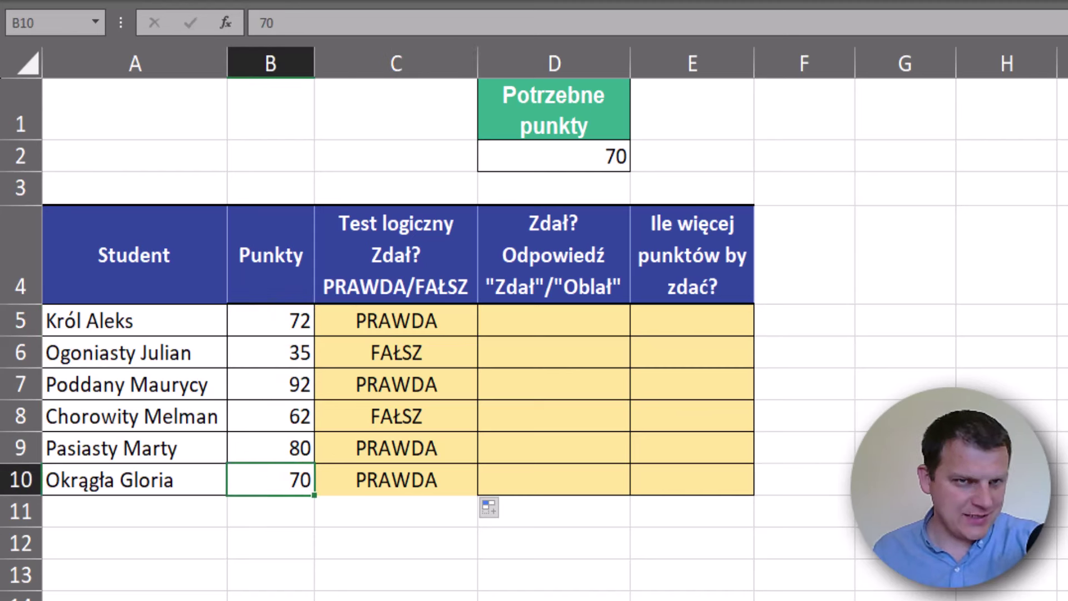
pyautogui.moveTo(434, 320); pyautogui.dragTo(424, 476)
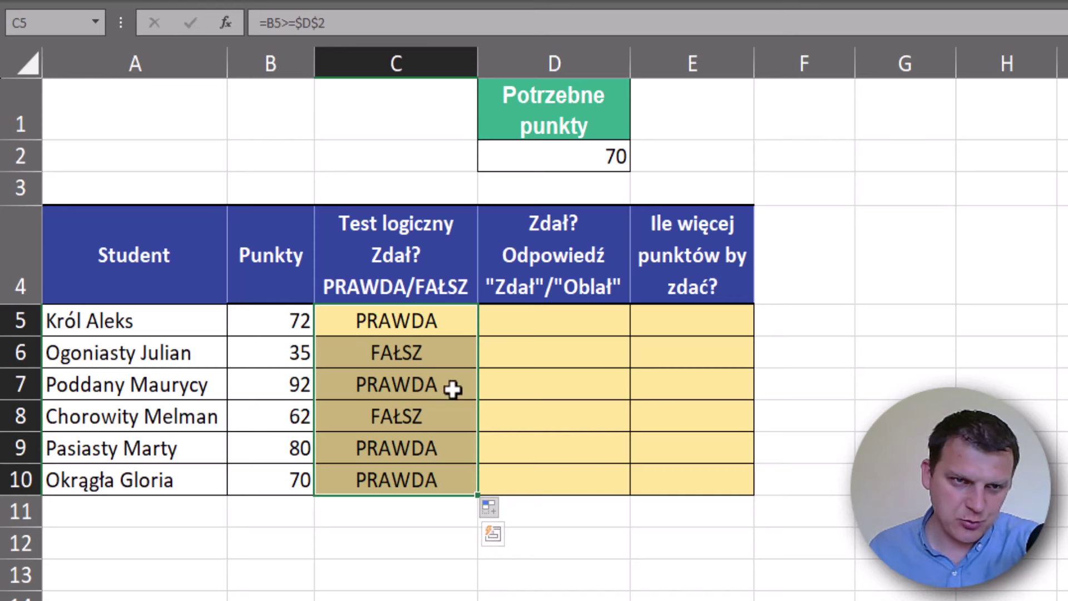
pyautogui.click(568, 325)
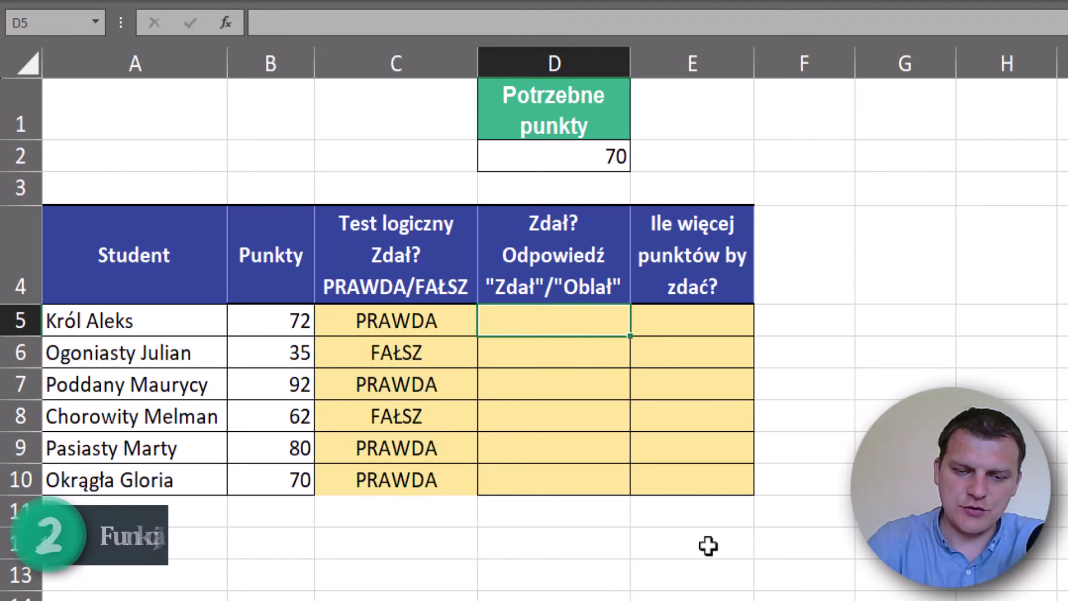
# Begin =JEŻELI(C5; in D5, taking the C5 pass test as the condition.
pyautogui.write('=je')
pyautogui.press('Tab')
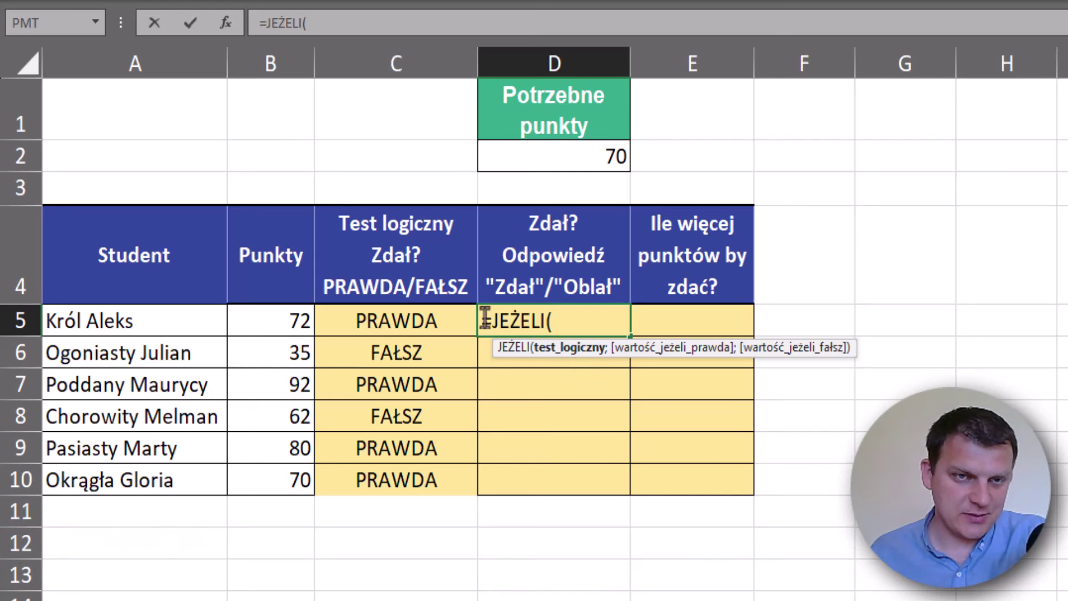
pyautogui.click(408, 320)
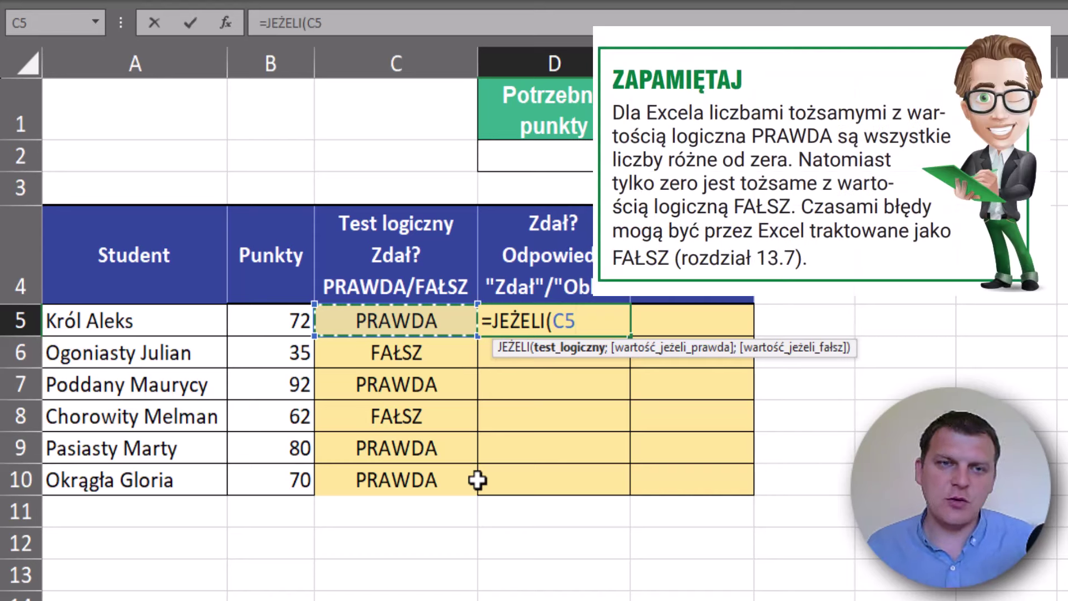
pyautogui.write(';"Zdał')
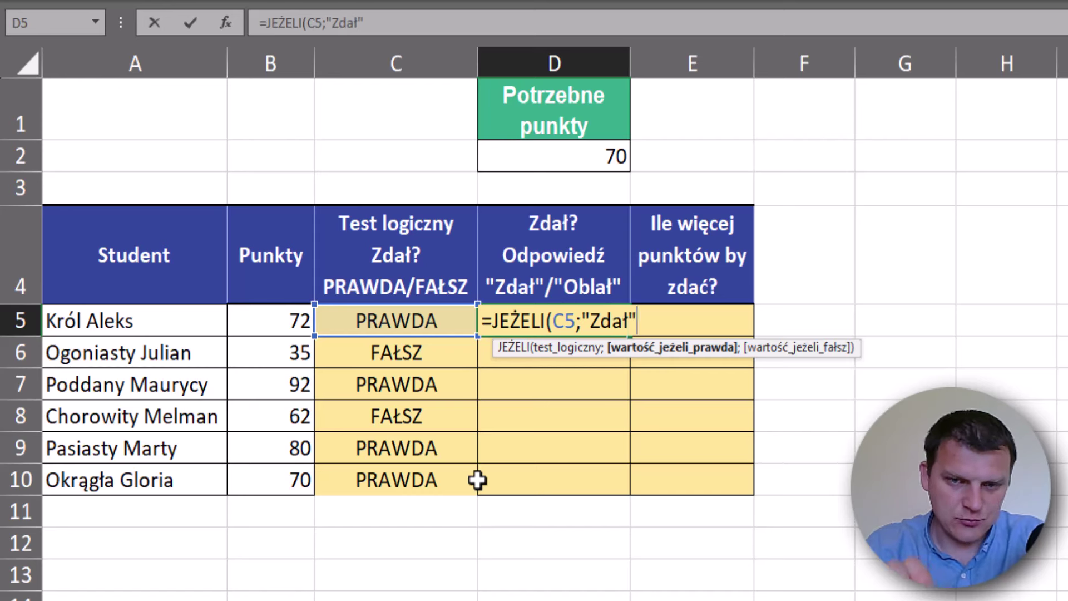
# Complete D5 as =JEŻELI(C5;"Zdał";"Oblał"), annotate its arguments, and confirm it showing Zdał.
pyautogui.write(';')
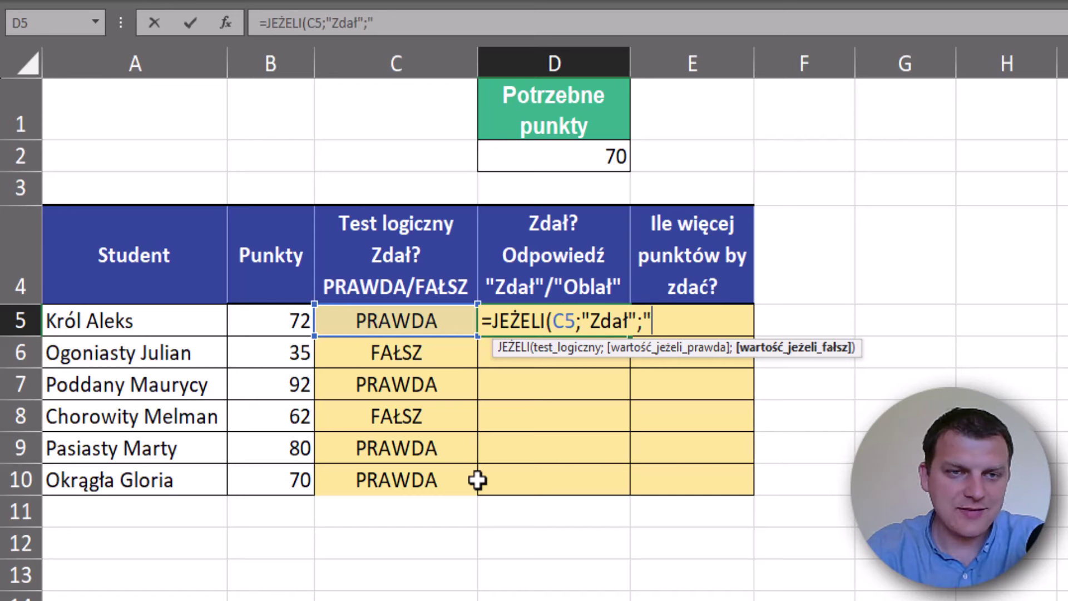
pyautogui.write('Obla')
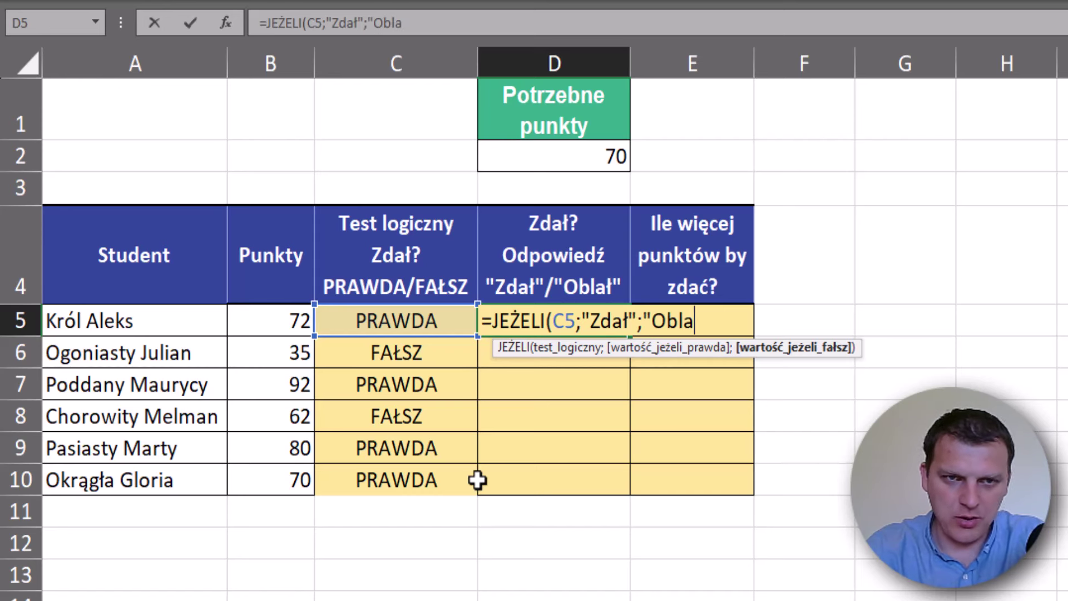
pyautogui.write('ł"')
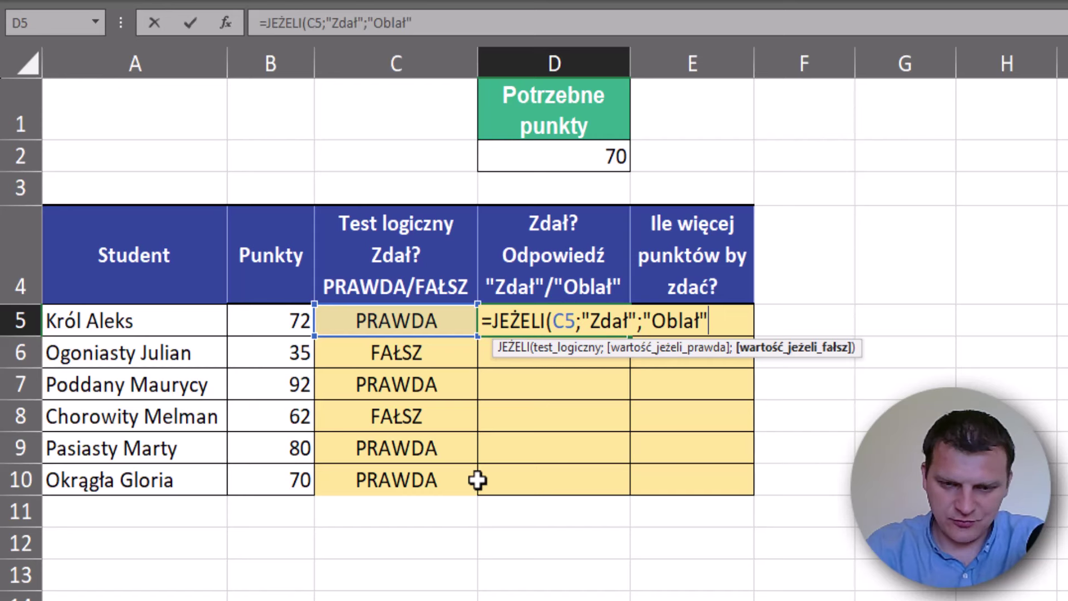
pyautogui.write(')')
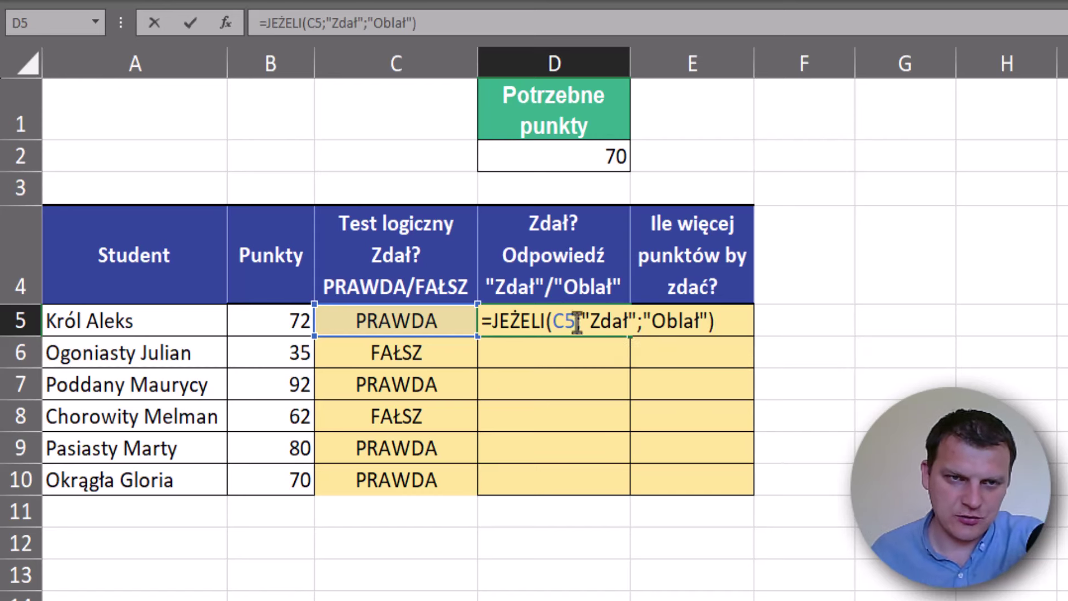
pyautogui.click(619, 315)
pyautogui.click(622, 348)
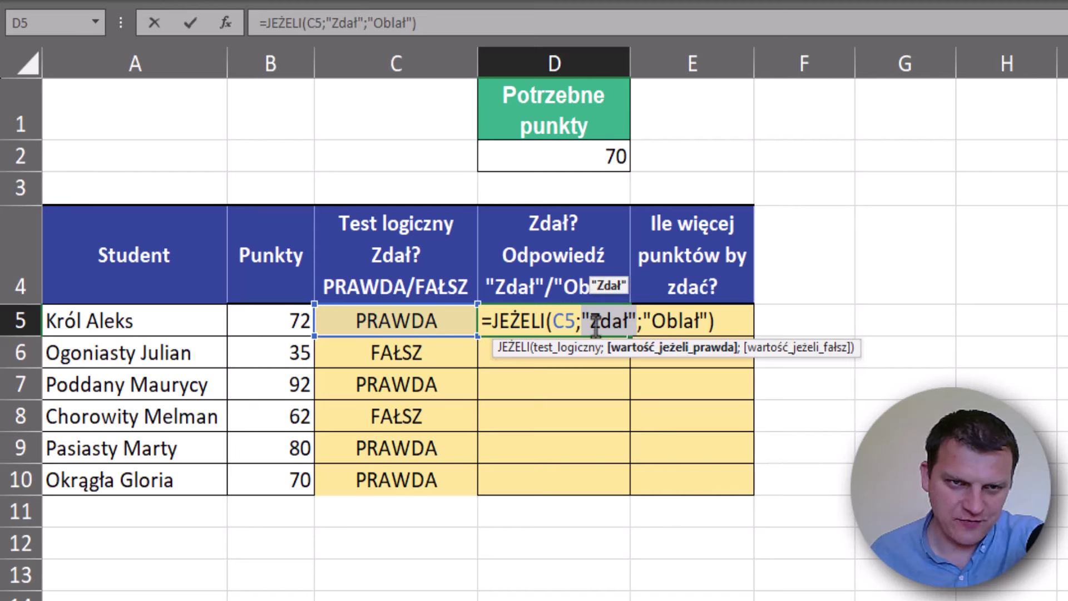
pyautogui.click(784, 349)
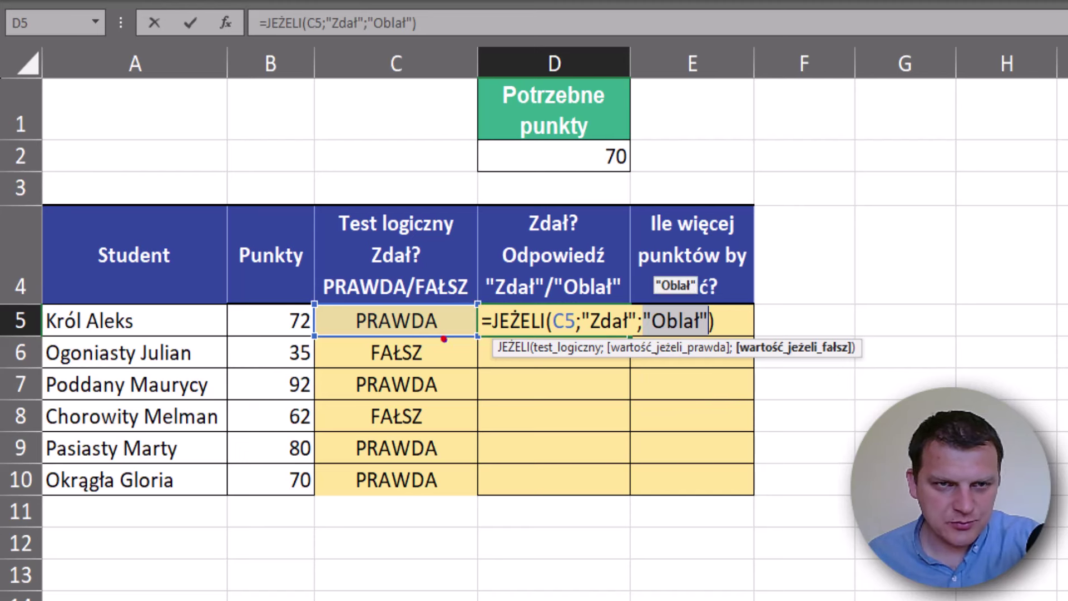
pyautogui.moveTo(444, 338); pyautogui.dragTo(611, 343)
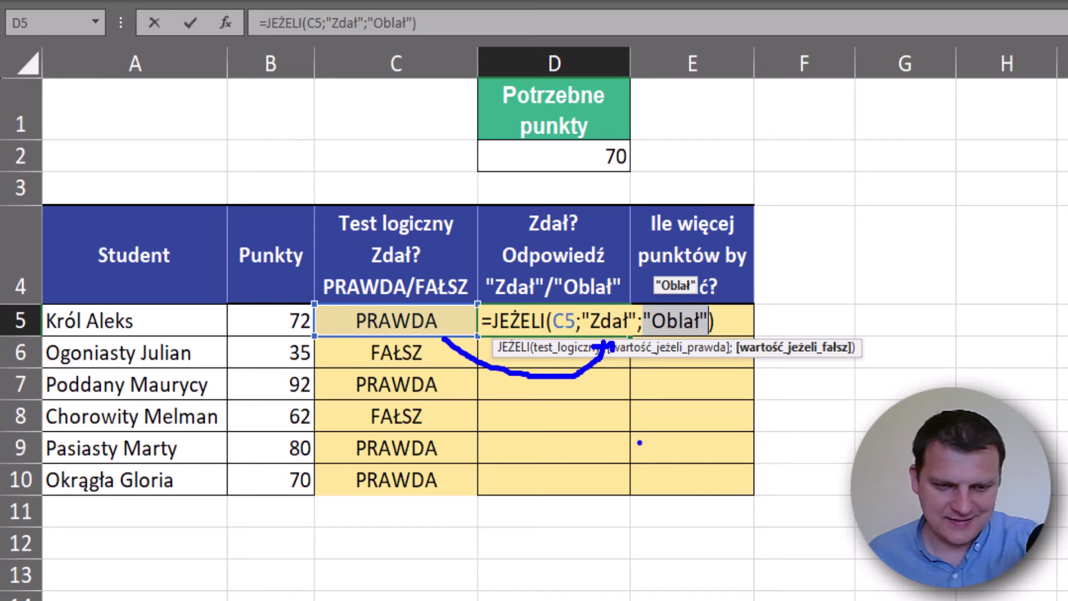
pyautogui.moveTo(432, 416)
pyautogui.mouseDown()
pyautogui.moveTo(607, 416)
pyautogui.moveTo(662, 339)
pyautogui.mouseUp()
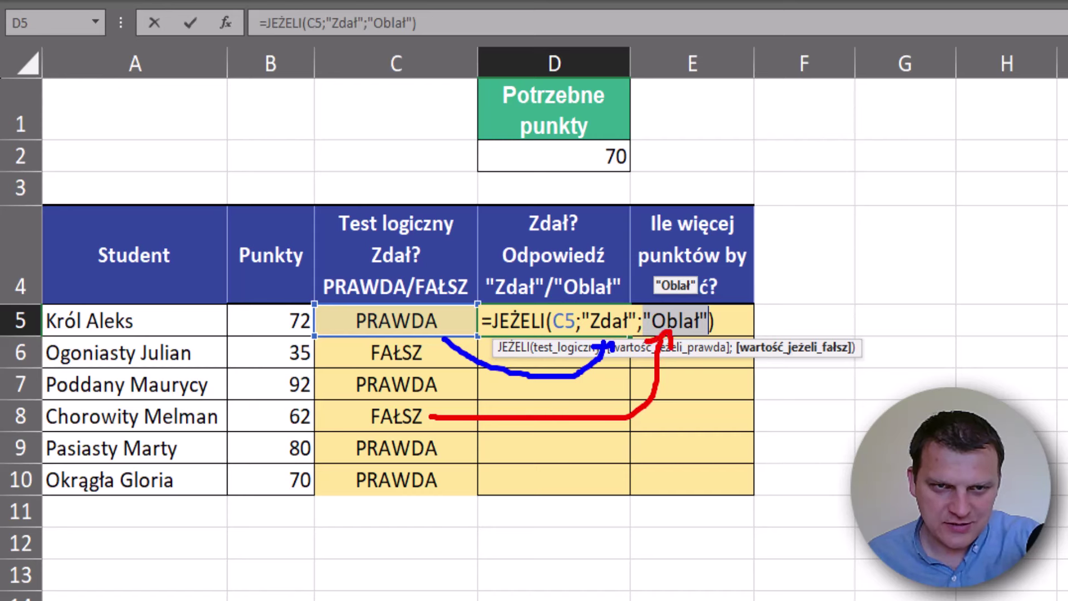
pyautogui.press('Escape')
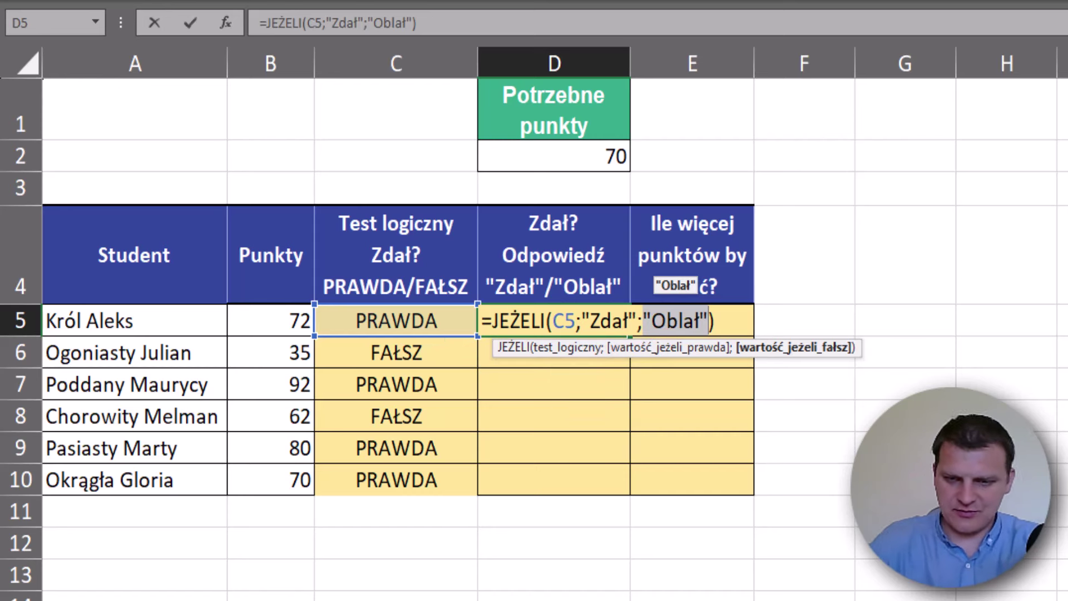
pyautogui.hotkey('ctrl', 'Return')
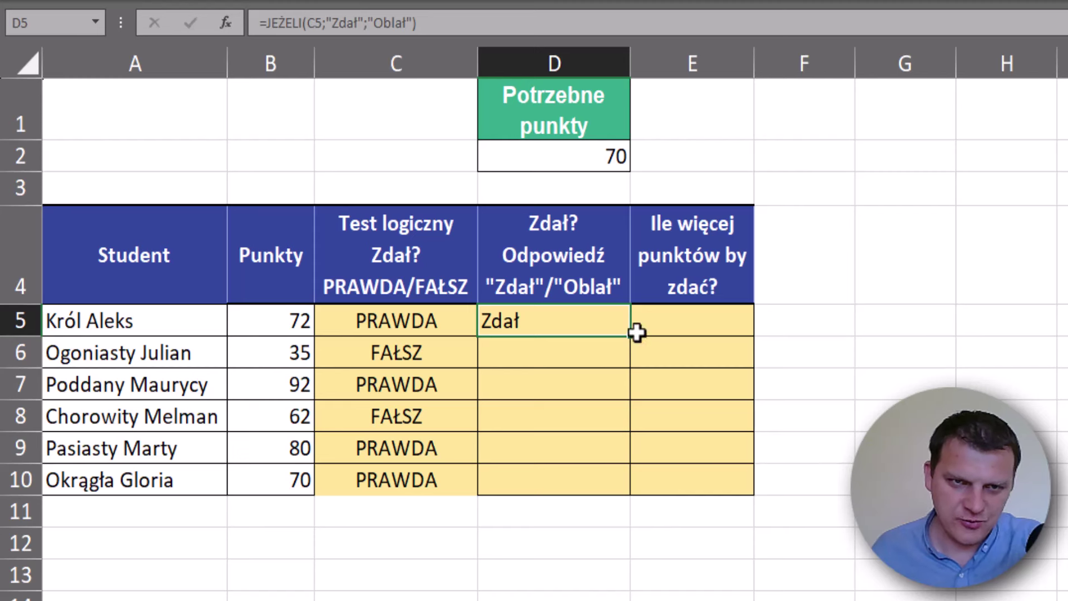
# Fill D5's formula down to D10 and compare rows 5, 6 and 8 (Oblał for 35 and 62).
pyautogui.doubleClick(633, 337)
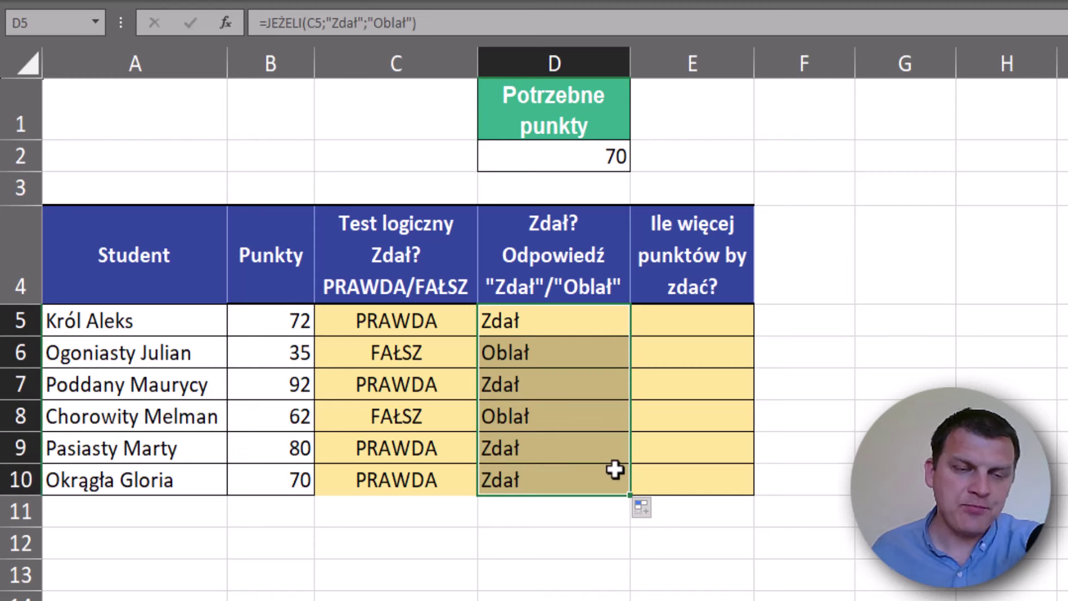
pyautogui.moveTo(410, 358); pyautogui.dragTo(560, 352)
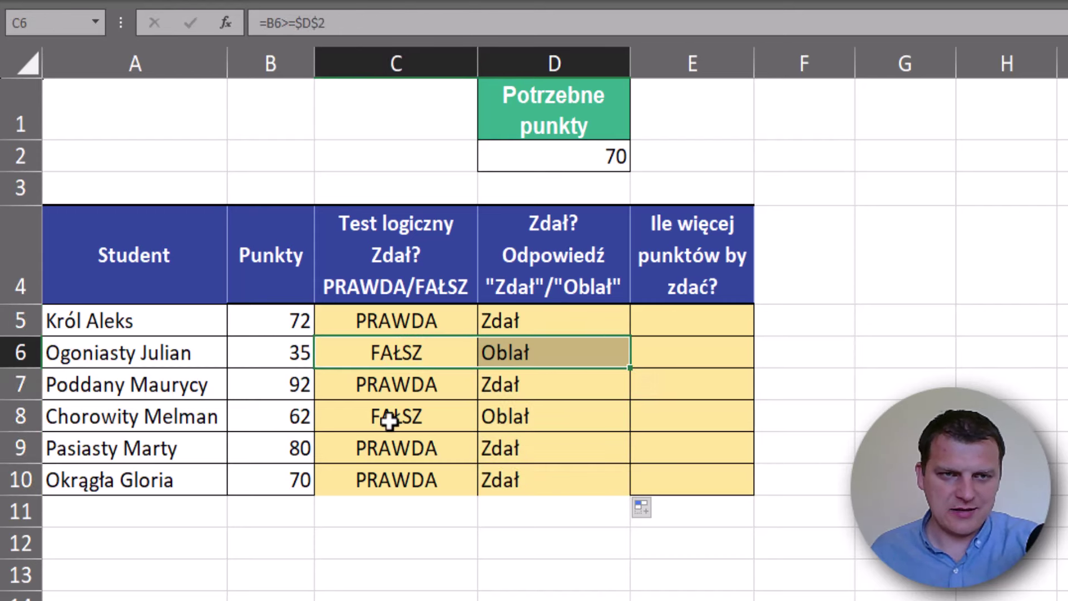
pyautogui.moveTo(389, 421); pyautogui.dragTo(518, 416)
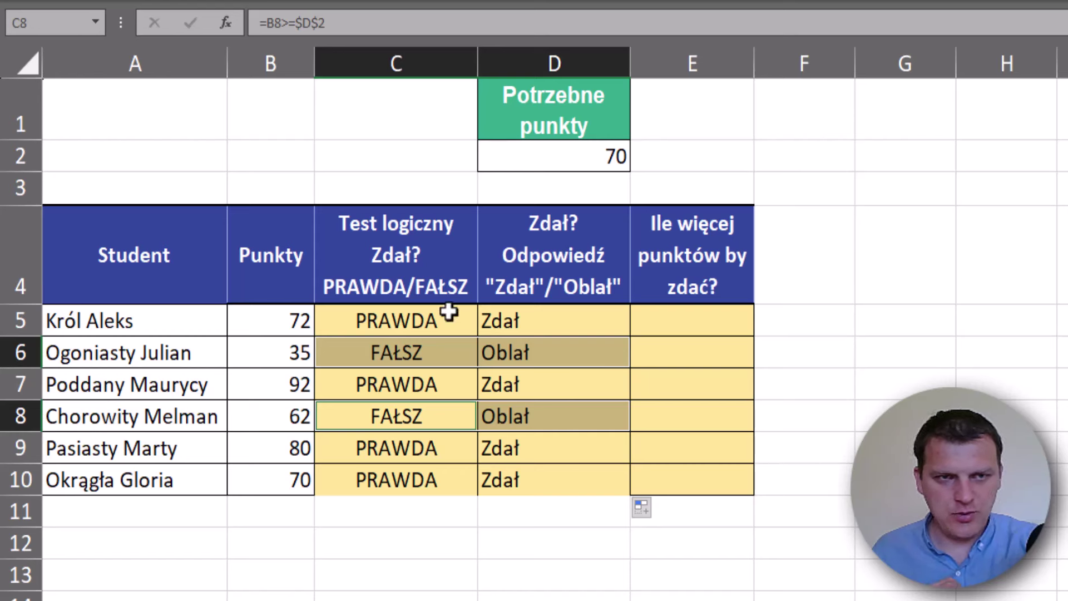
pyautogui.moveTo(428, 315); pyautogui.dragTo(512, 320)
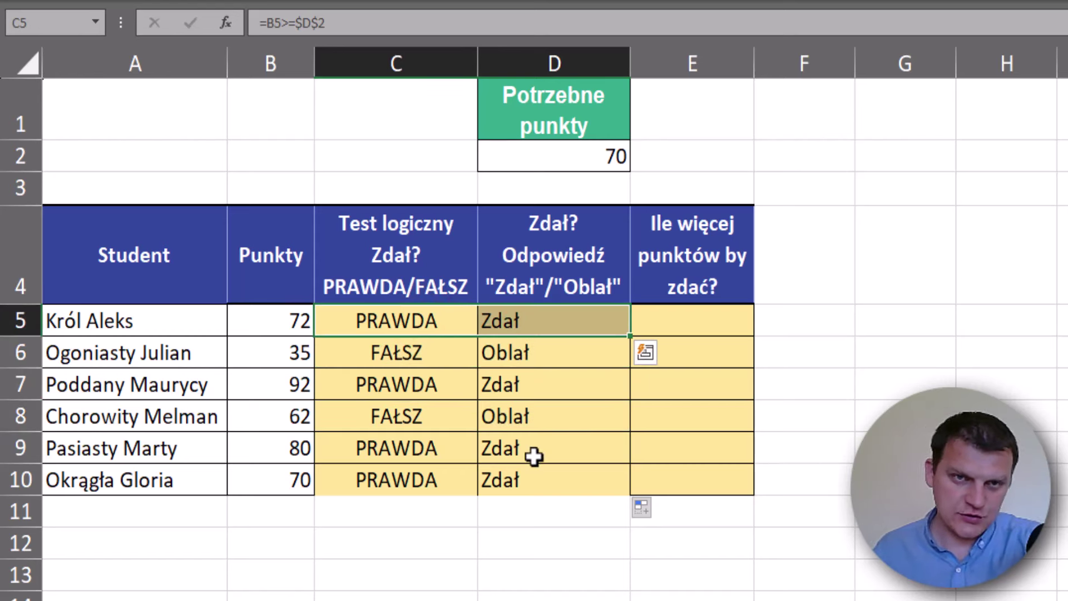
pyautogui.click(715, 314)
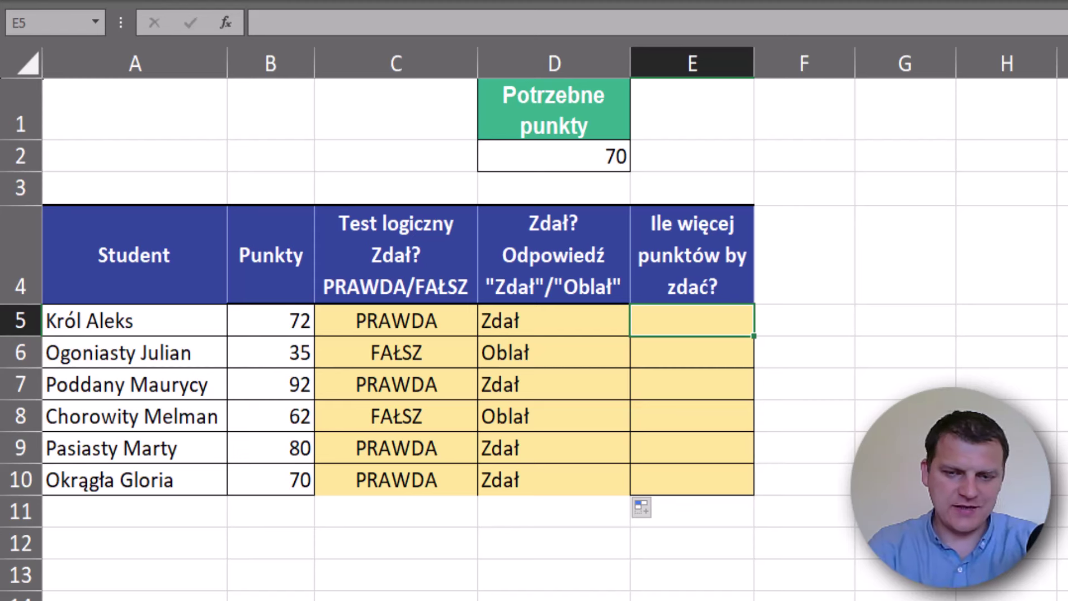
# In E5 build =JEŻELI(B5<$D$2;$D$2-B5 with both D2 references absolute.
pyautogui.write('=j')
pyautogui.press('Tab')
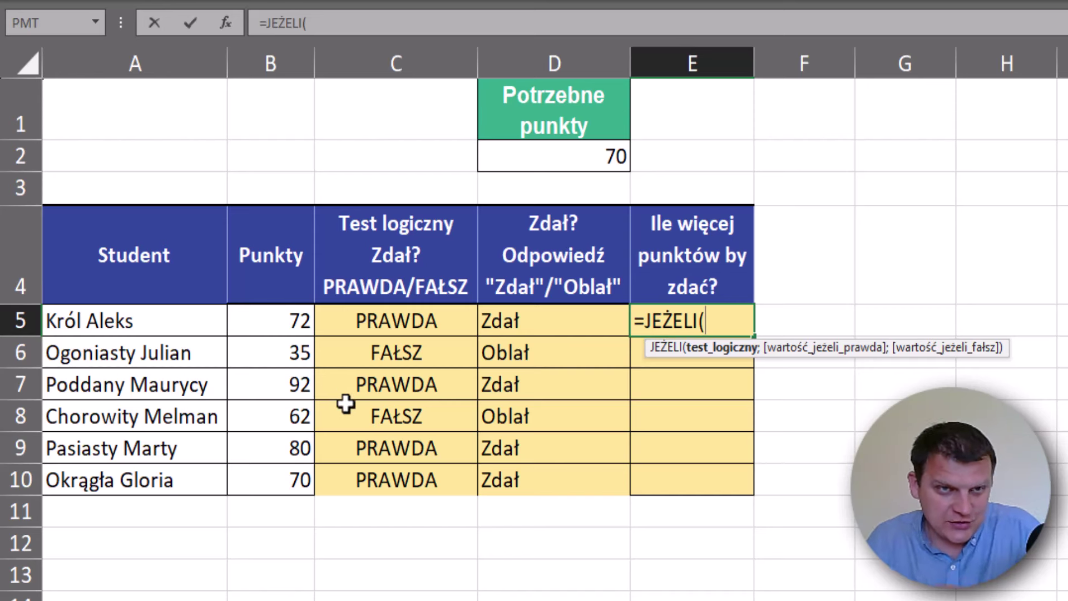
pyautogui.click(288, 321)
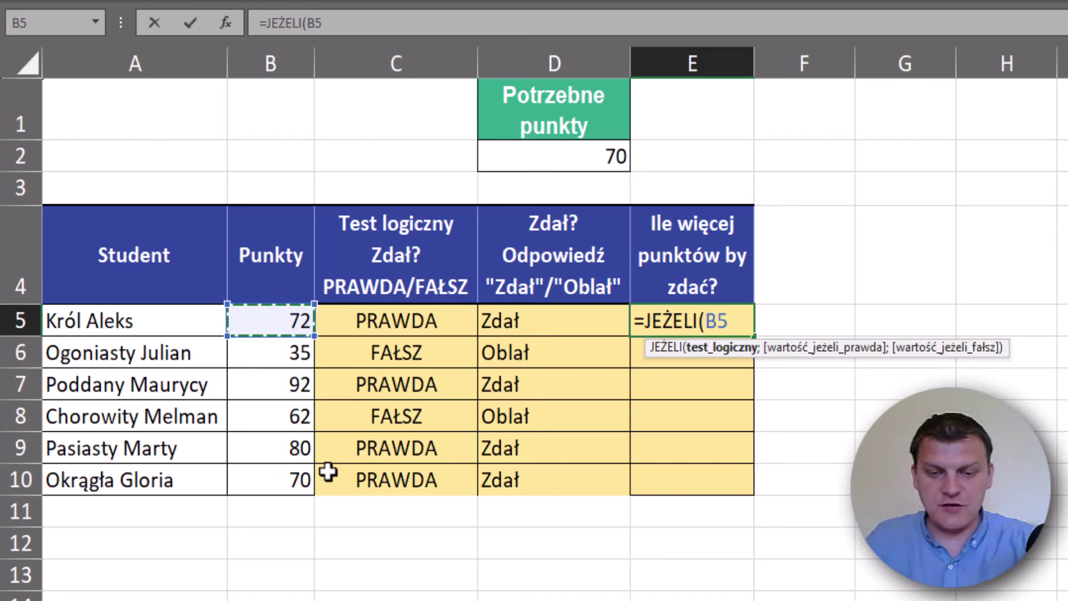
pyautogui.write('<')
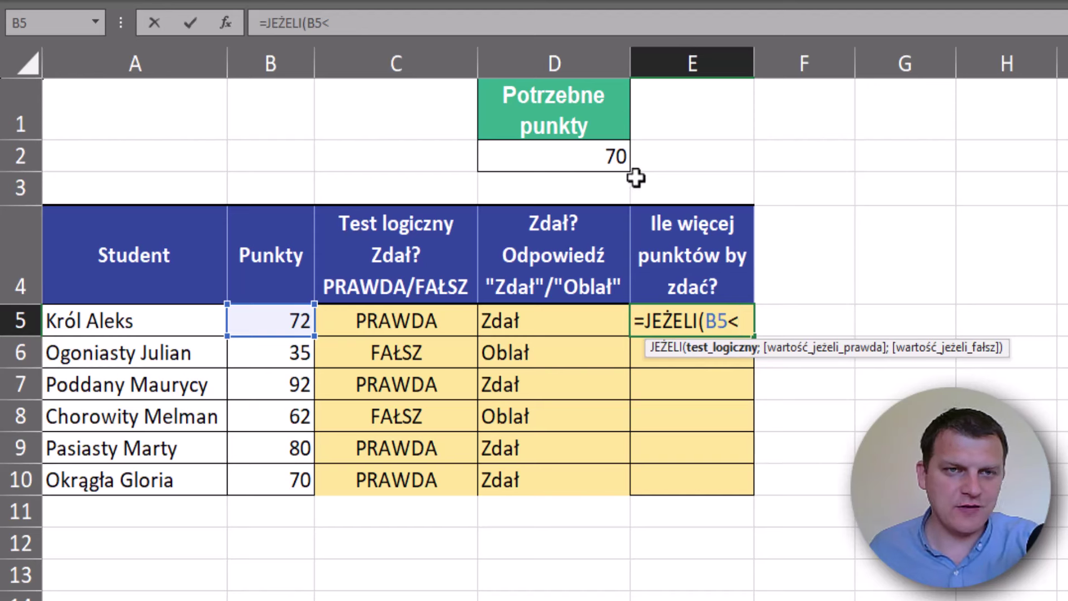
pyautogui.click(591, 157)
pyautogui.press('F4')
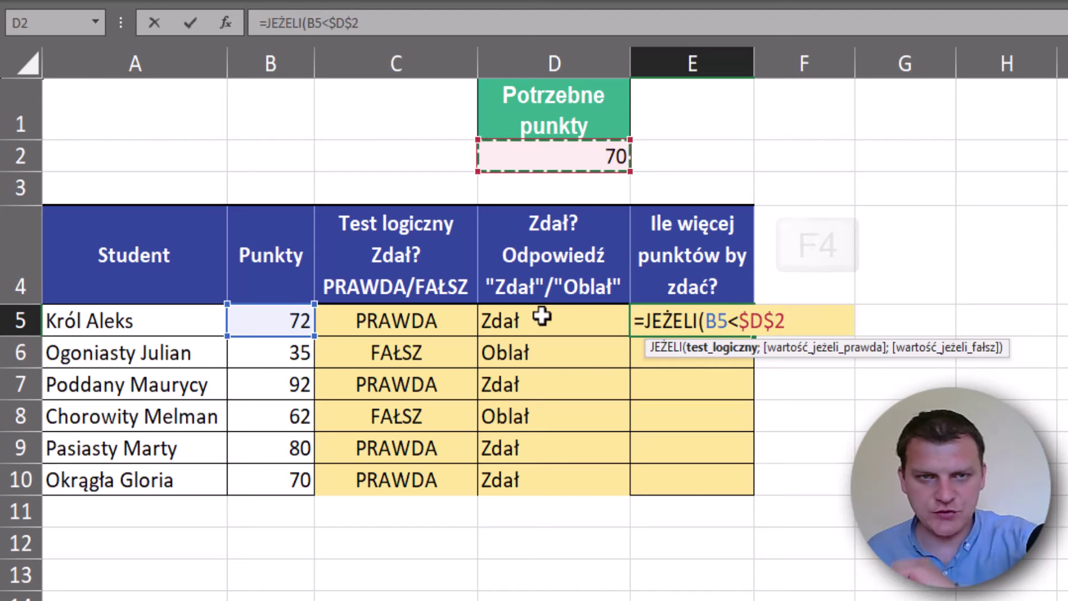
pyautogui.write(';')
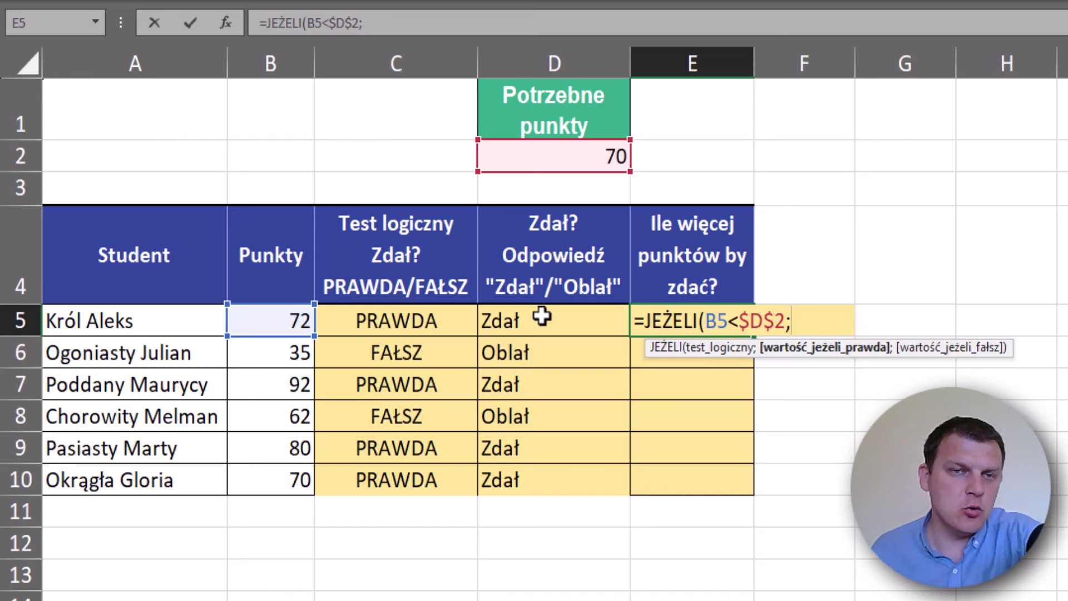
pyautogui.click(567, 157)
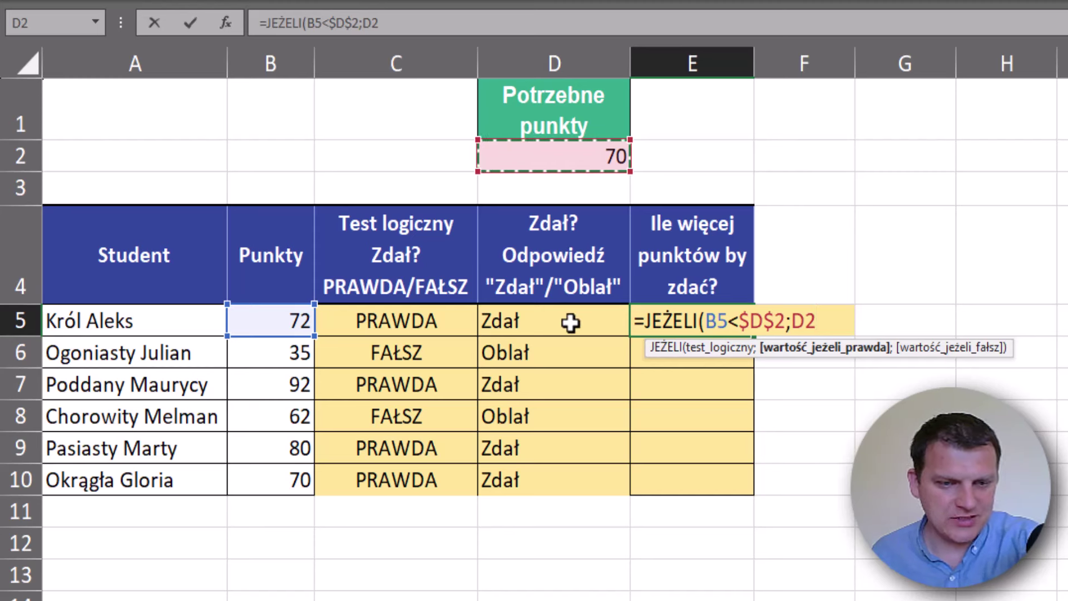
pyautogui.press('F4')
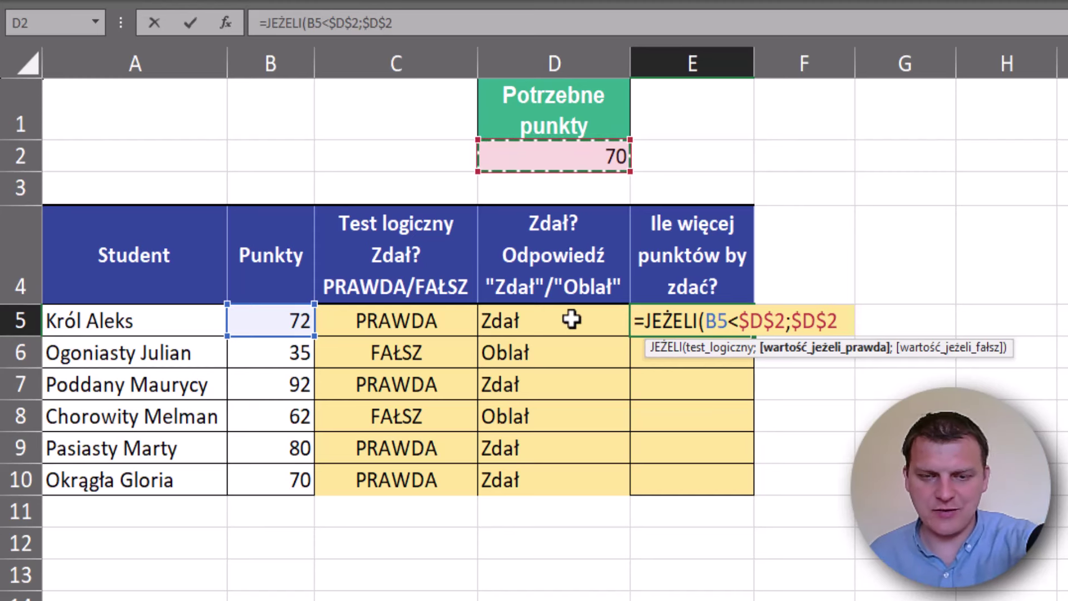
pyautogui.write('-')
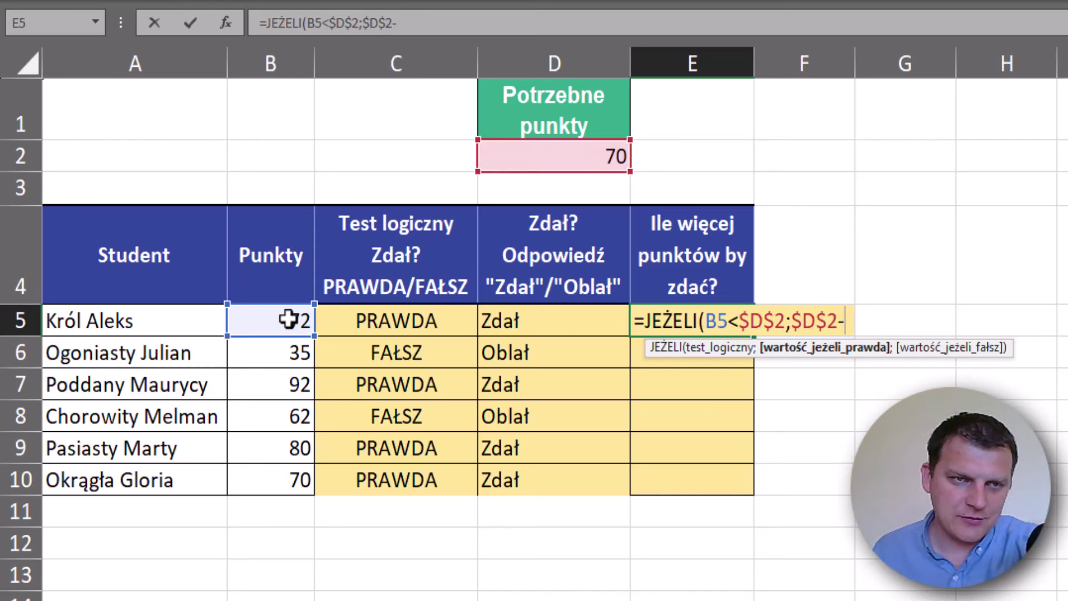
pyautogui.click(288, 319)
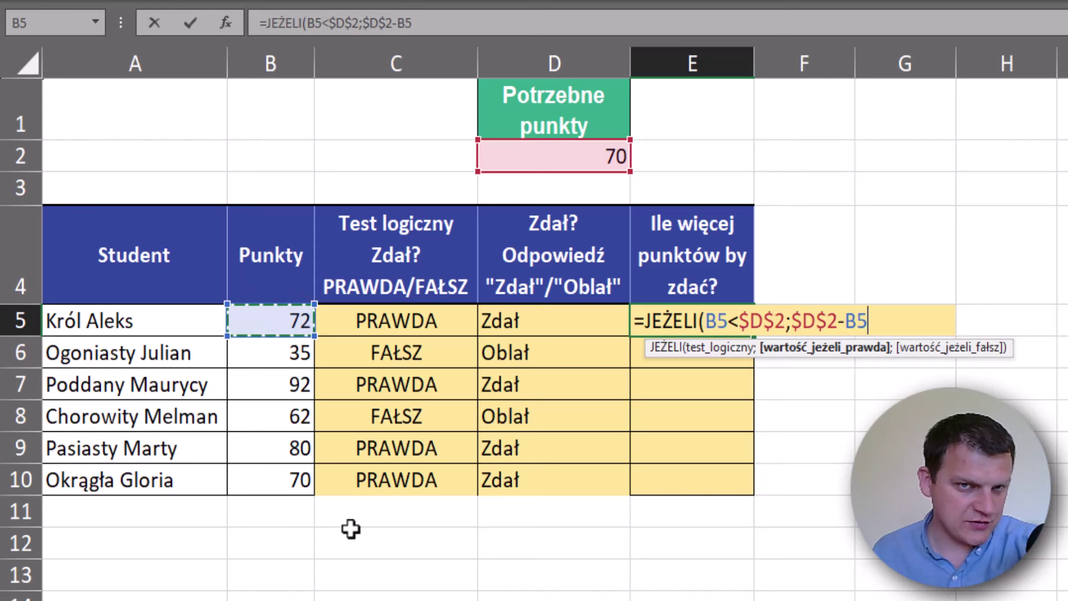
# Review the formula's test and true parts, then add 0 as the value if false.
pyautogui.click(813, 350)
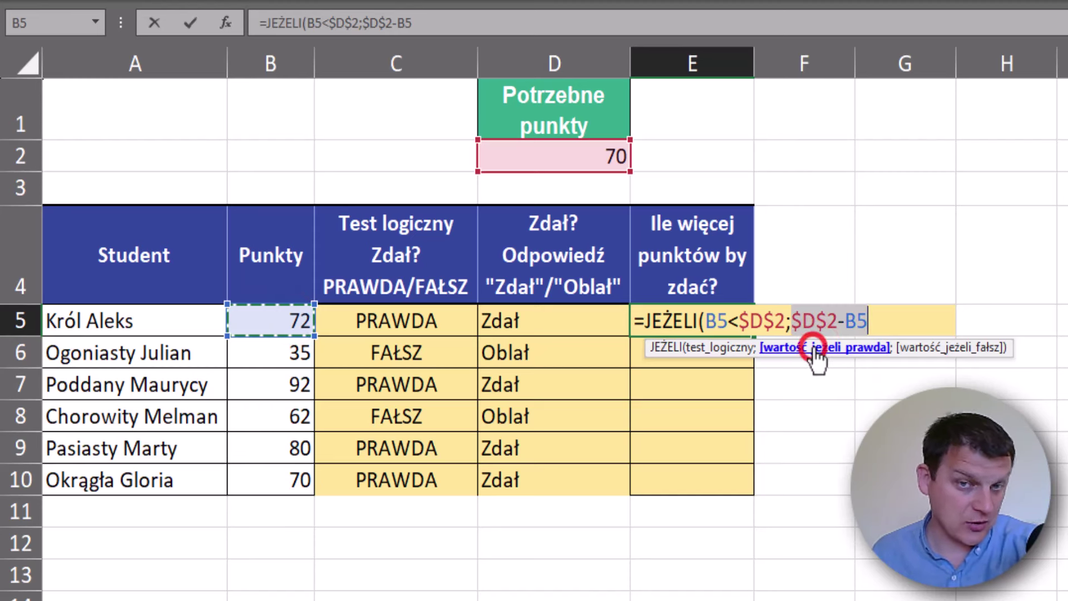
pyautogui.click(878, 315)
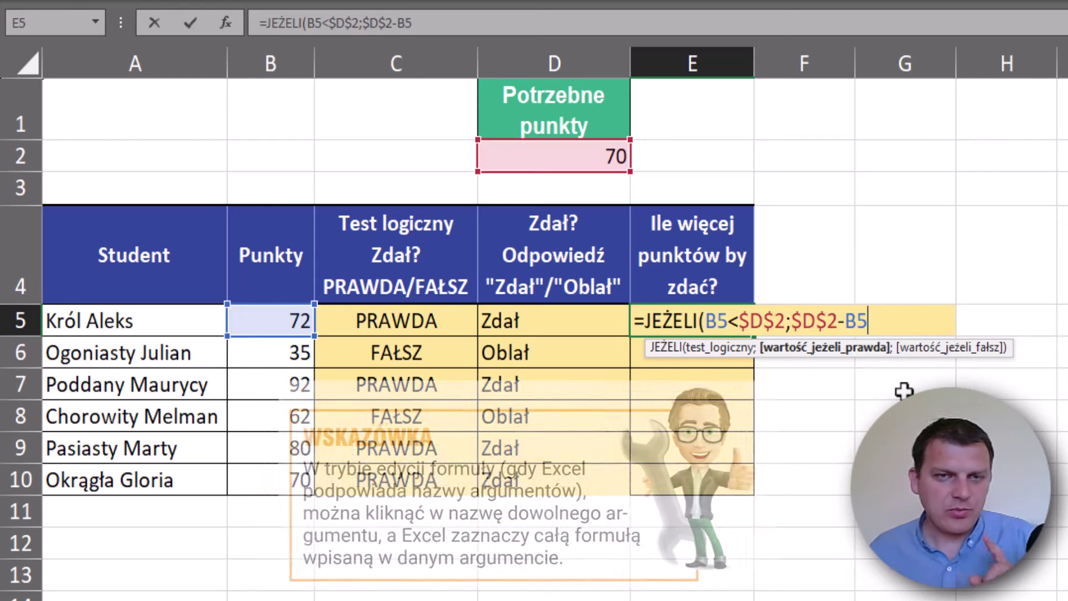
pyautogui.click(725, 353)
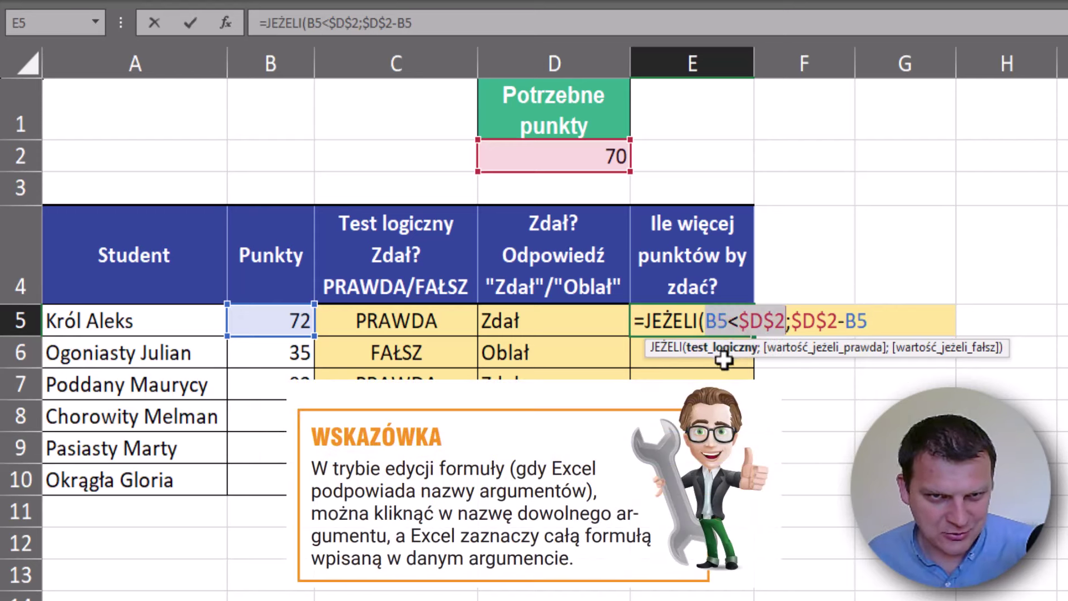
pyautogui.click(881, 322)
pyautogui.write(';')
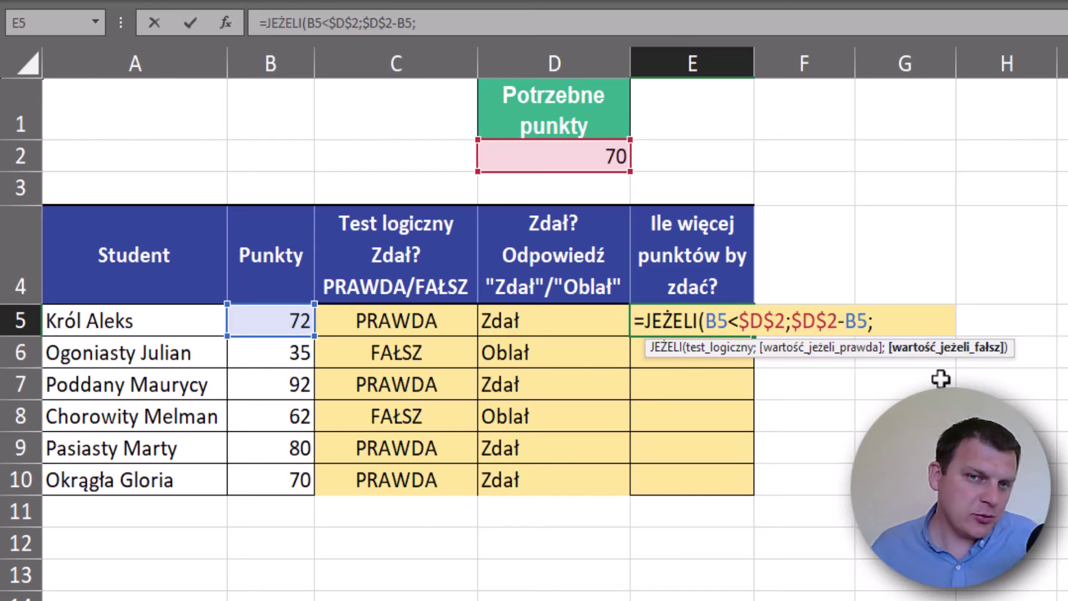
pyautogui.write('0')
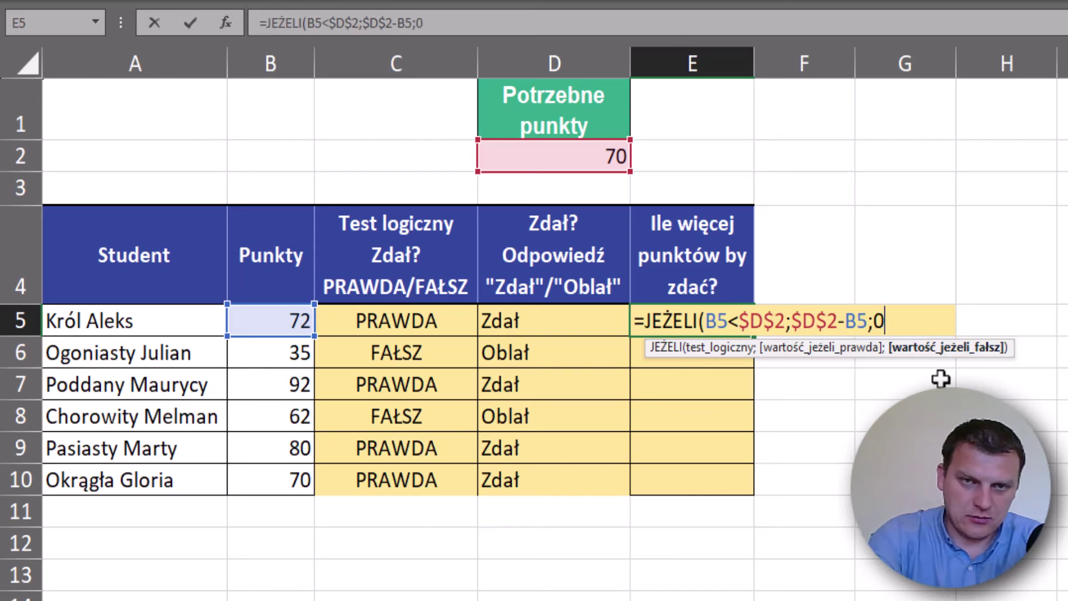
pyautogui.write(')')
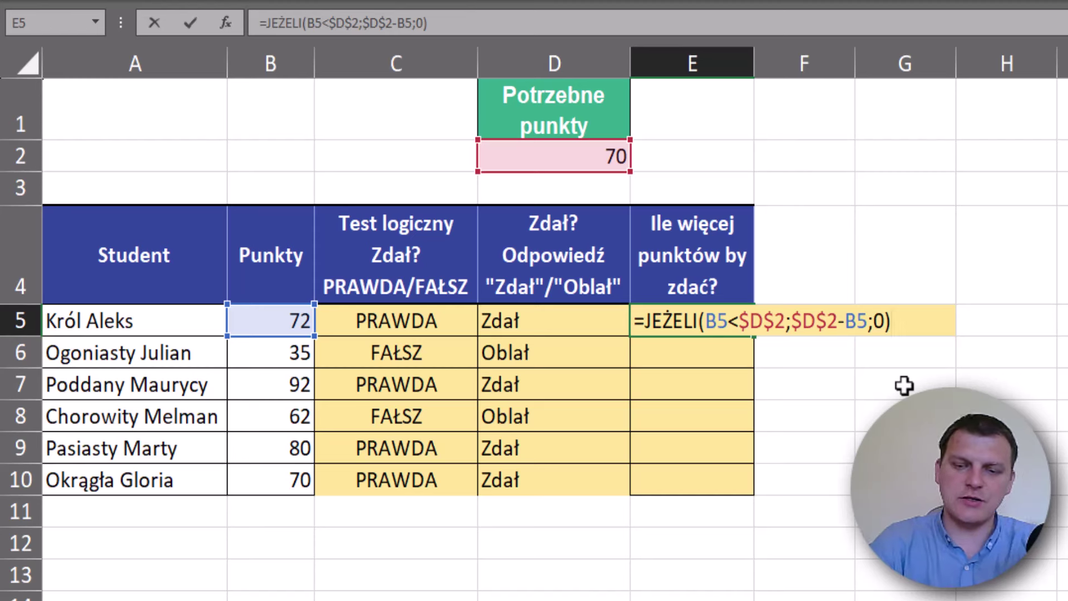
# Confirm the E5 formula, fill it to E10, and compare rows 6 and 8 (35 and 8).
pyautogui.hotkey('ctrl', 'Return')
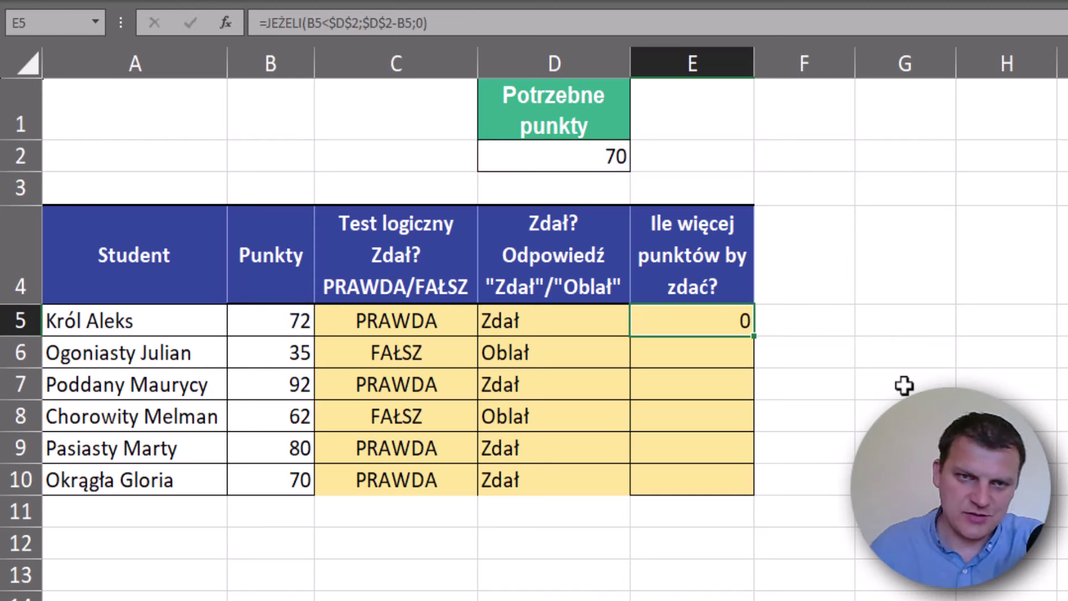
pyautogui.doubleClick(754, 334)
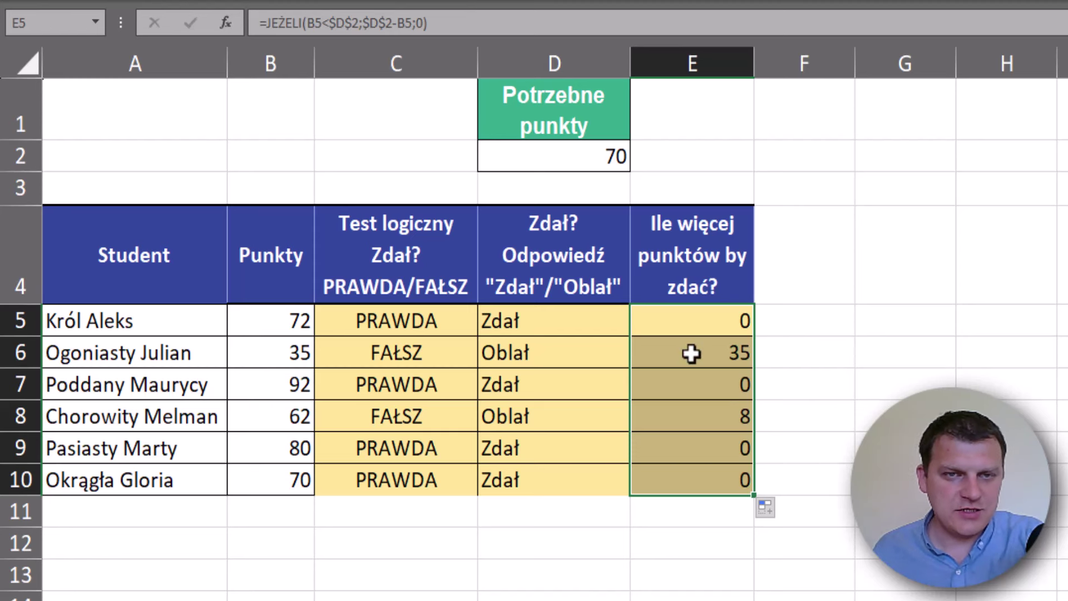
pyautogui.moveTo(400, 361); pyautogui.dragTo(683, 360)
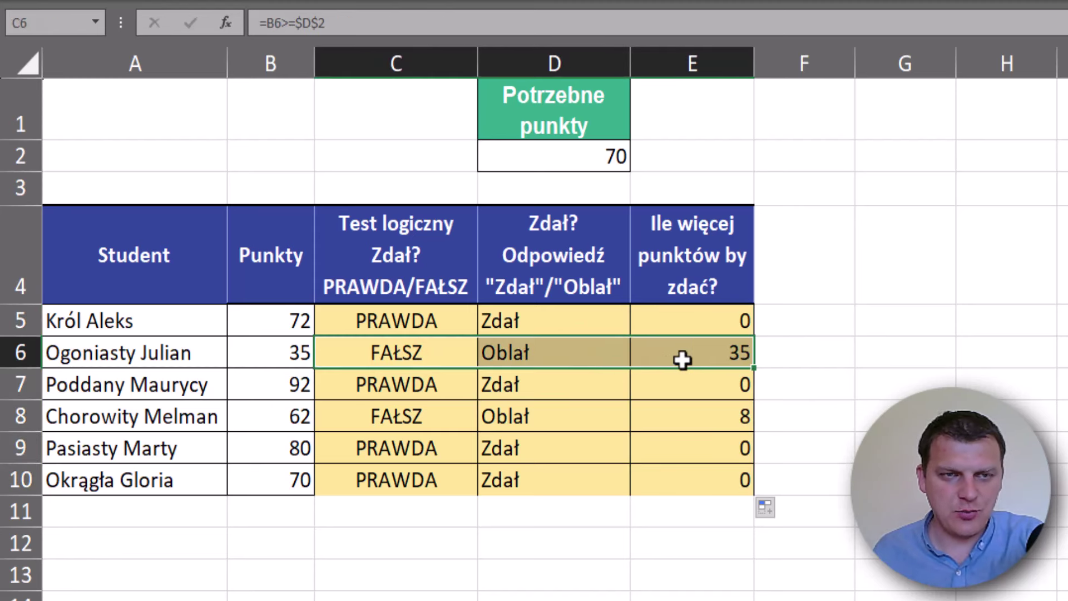
pyautogui.moveTo(398, 420); pyautogui.dragTo(679, 430)
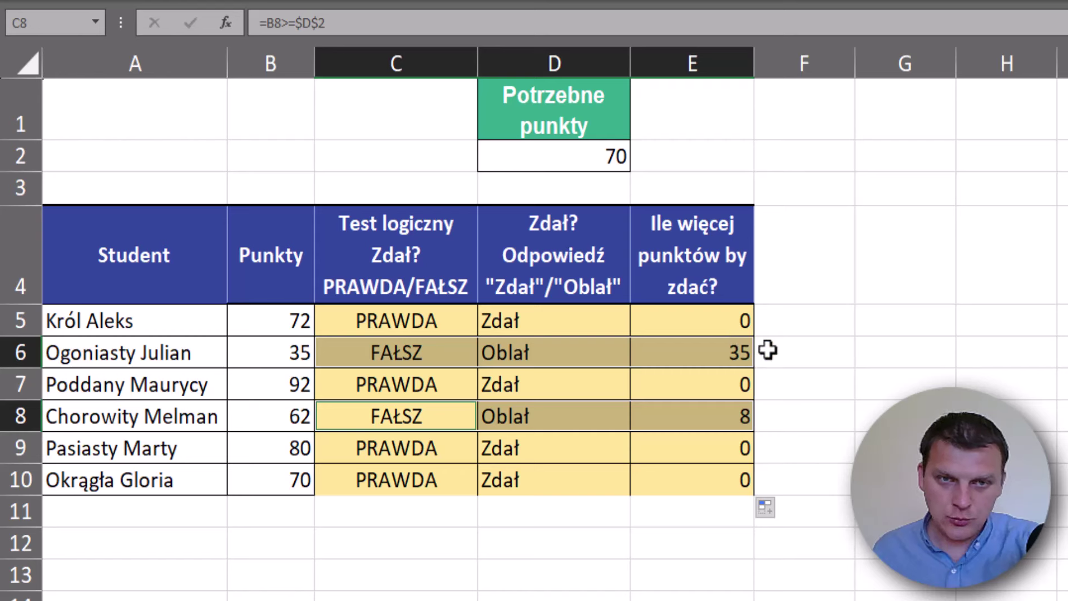
pyautogui.click(559, 318)
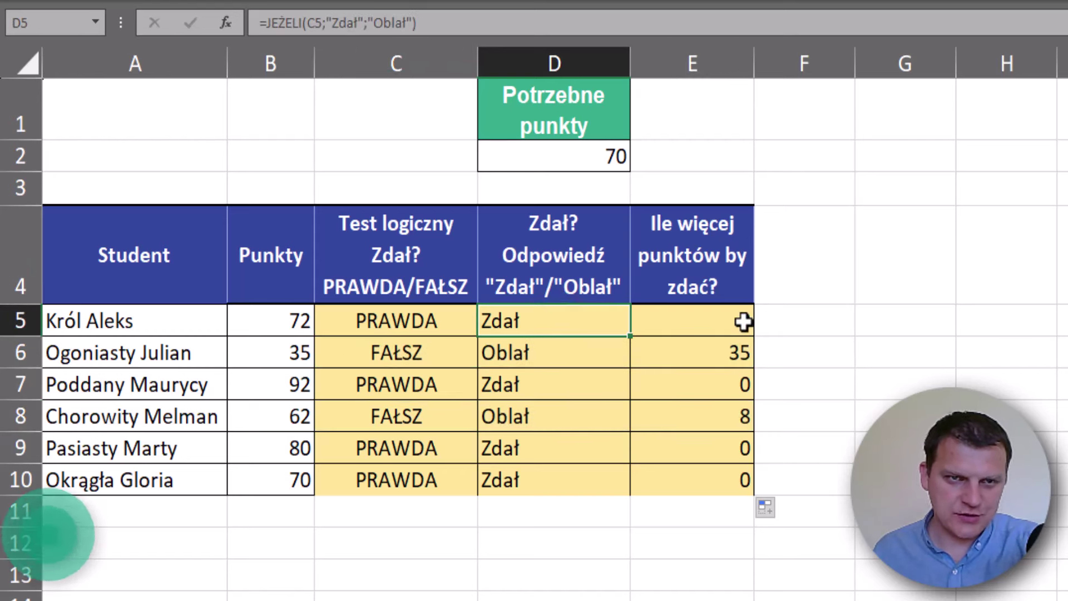
pyautogui.press('F2')
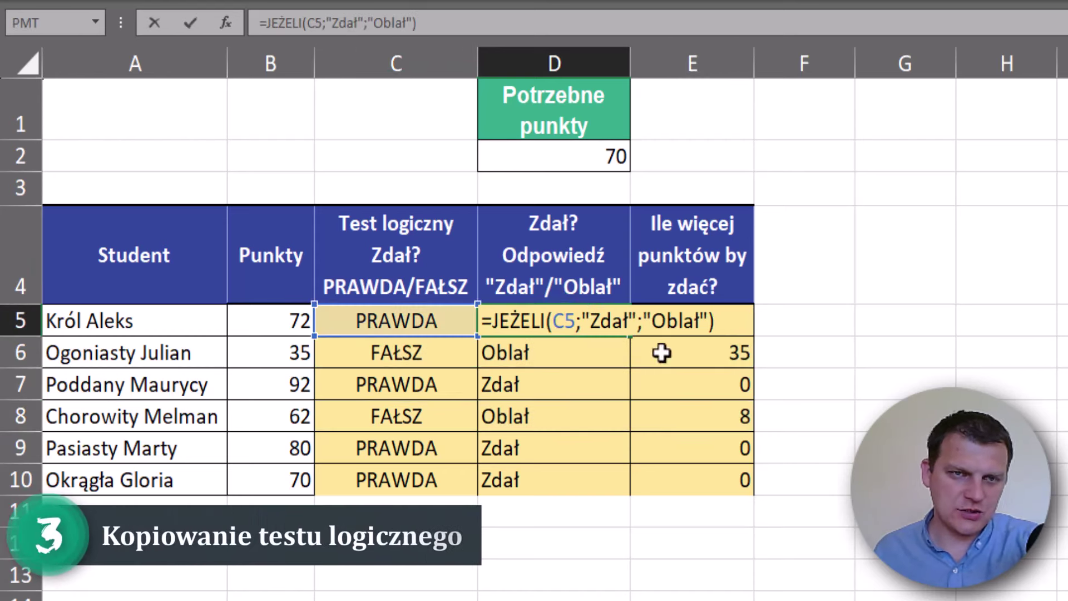
pyautogui.doubleClick(564, 321)
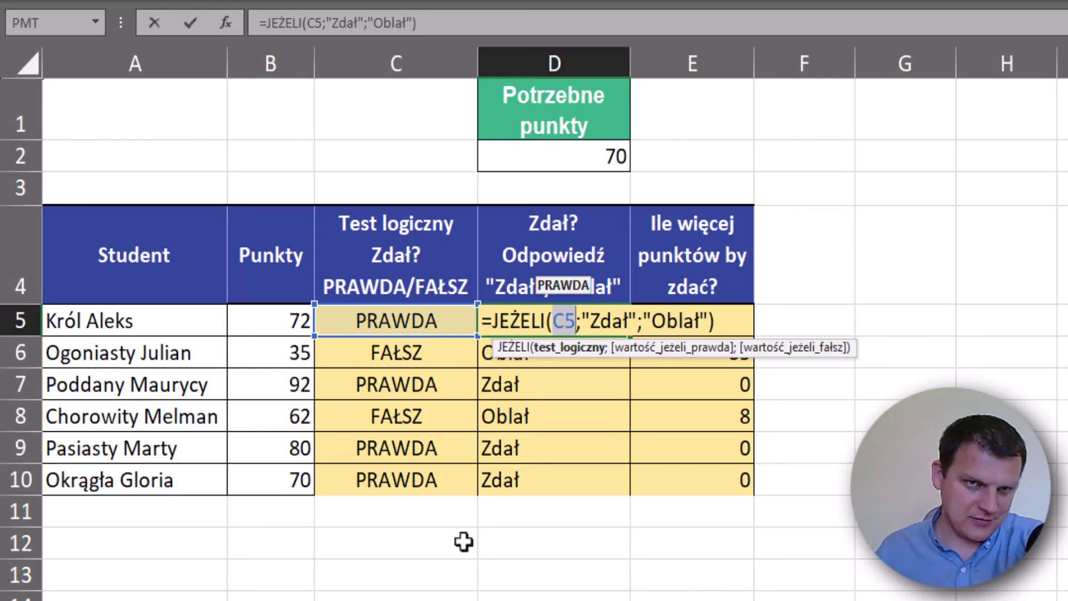
pyautogui.press('Escape')
pyautogui.doubleClick(689, 318)
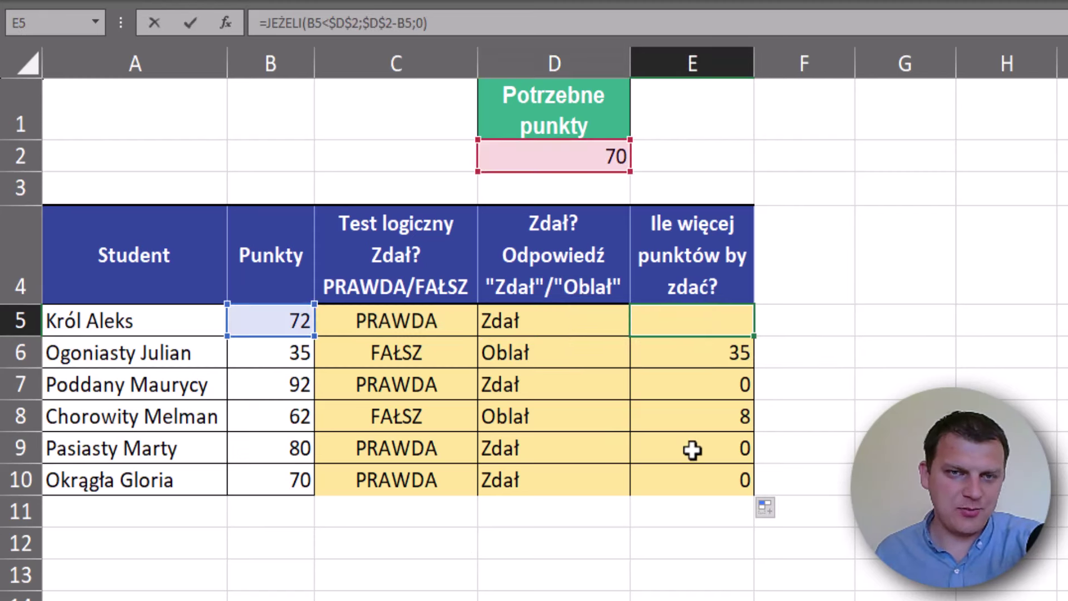
pyautogui.click(705, 321)
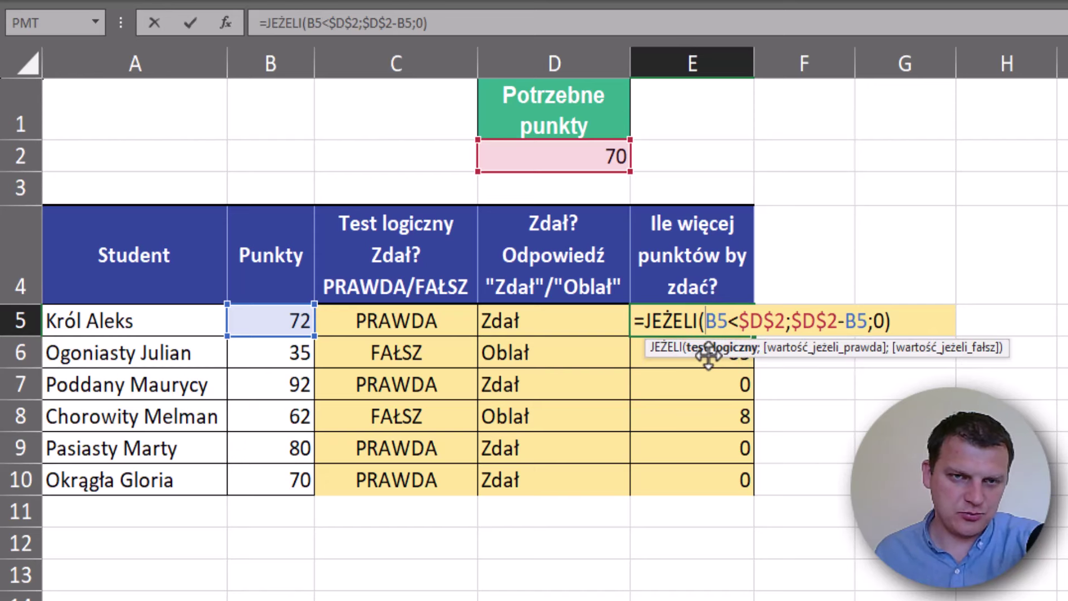
pyautogui.click(708, 347)
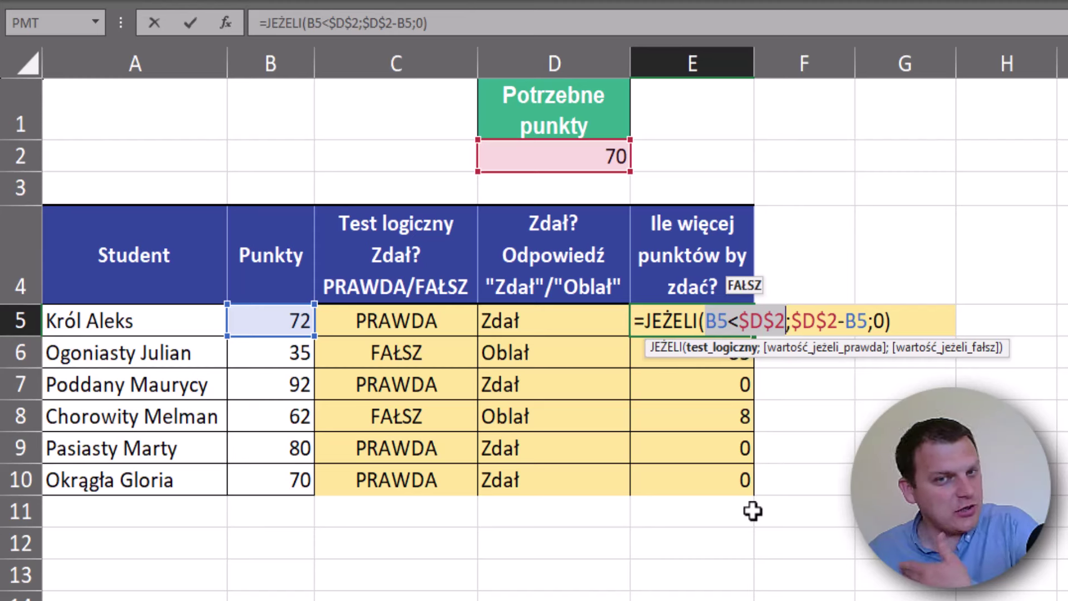
pyautogui.click(818, 350)
pyautogui.click(946, 348)
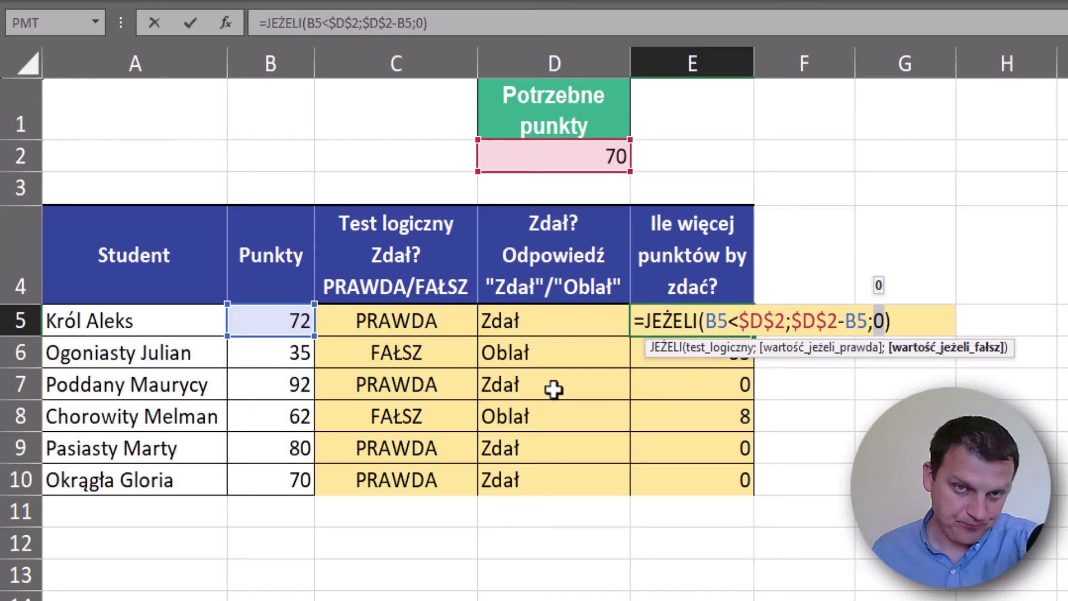
pyautogui.hotkey('ctrl', 'Return')
# Look over the D5 and C5 formulas without changing them.
pyautogui.doubleClick(546, 314)
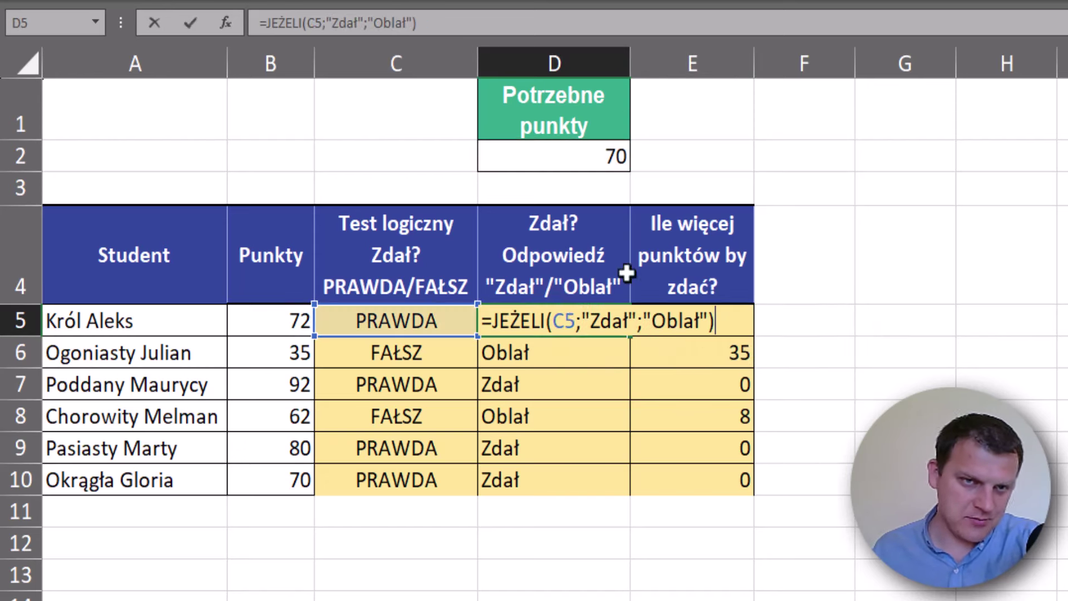
pyautogui.click(438, 315)
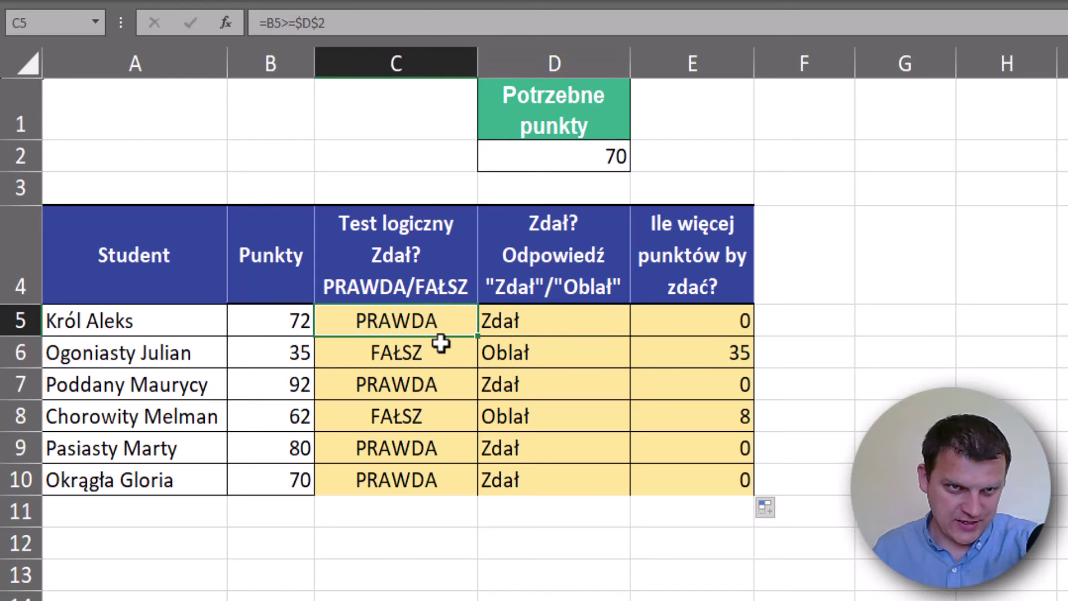
pyautogui.press('F2')
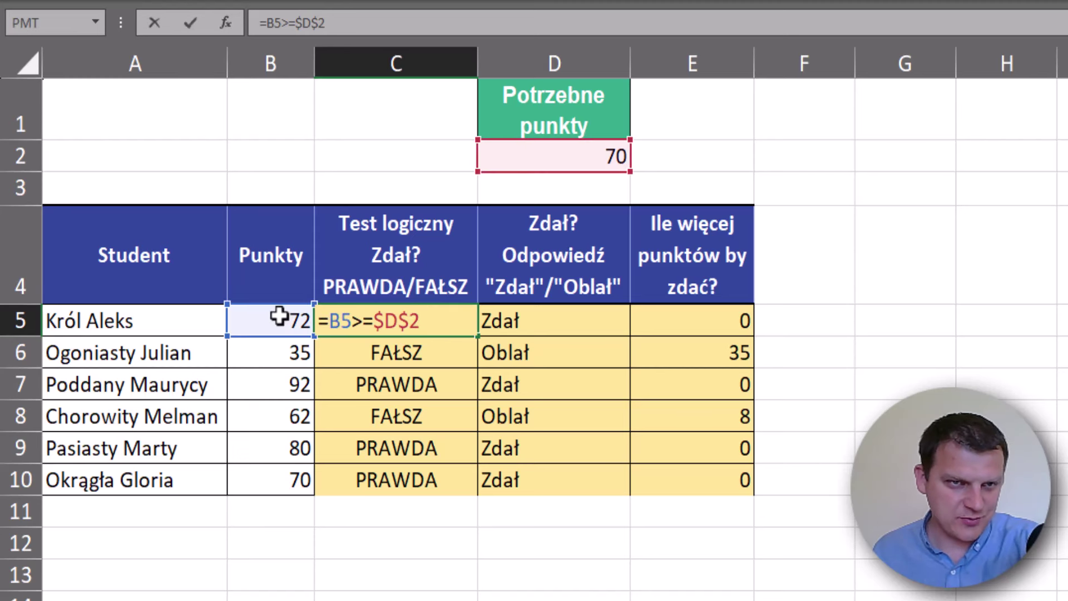
pyautogui.press('Escape')
pyautogui.doubleClick(558, 322)
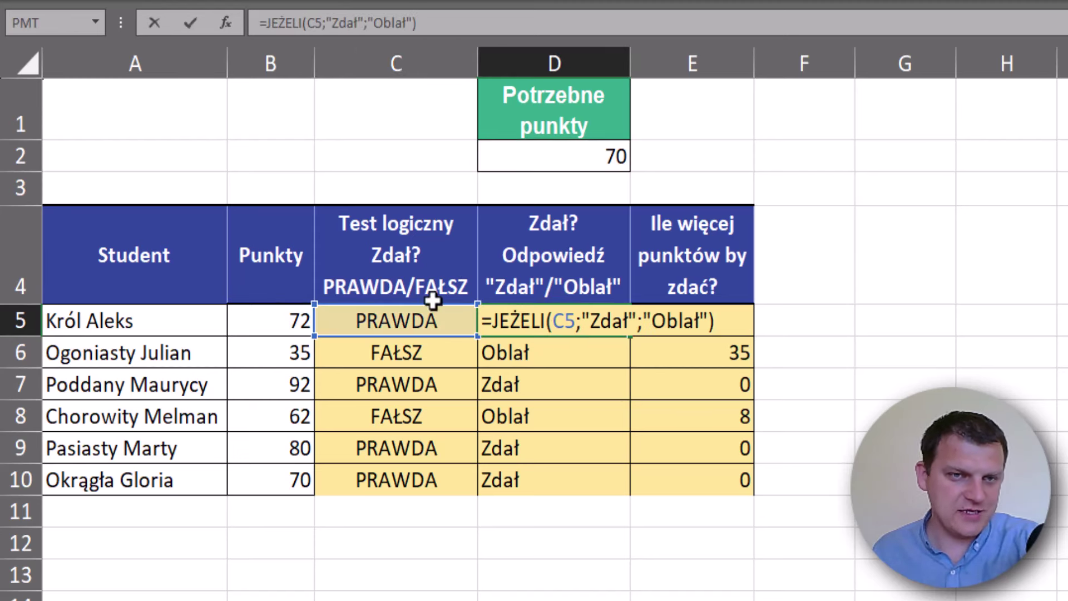
pyautogui.press('Escape')
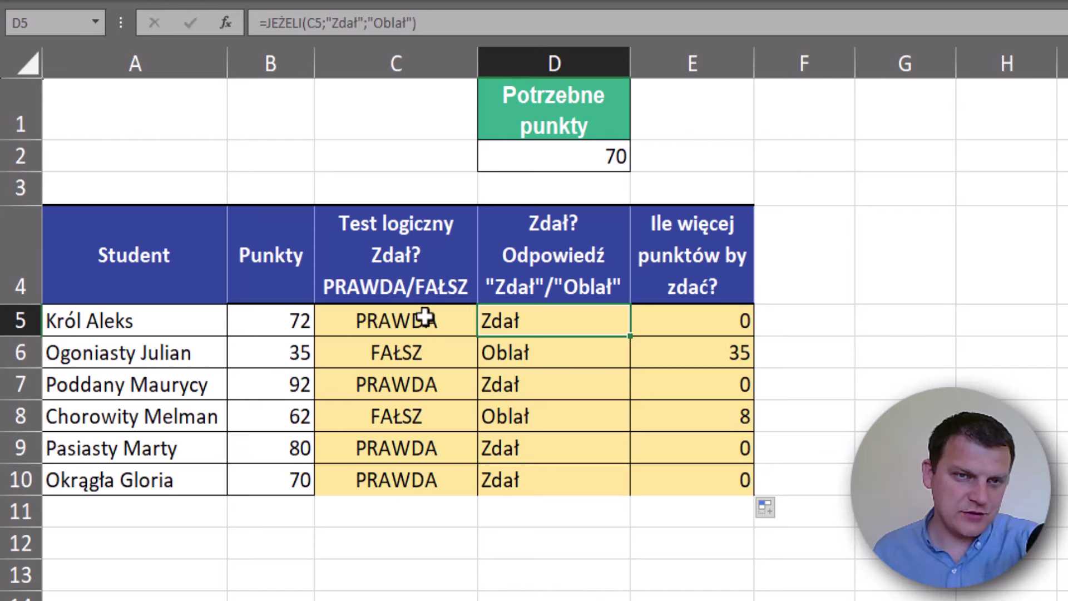
# Copy the text B5>=$D$2 from C5's formula, leaving C5 unchanged.
pyautogui.click(426, 318)
pyautogui.press('F2')
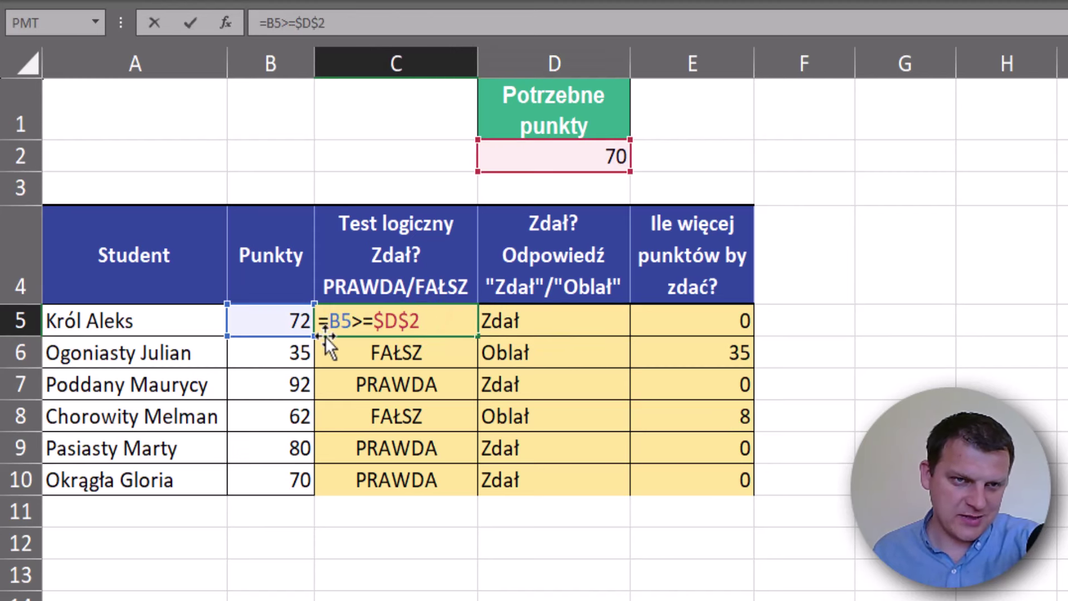
pyautogui.moveTo(325, 322); pyautogui.dragTo(449, 322)
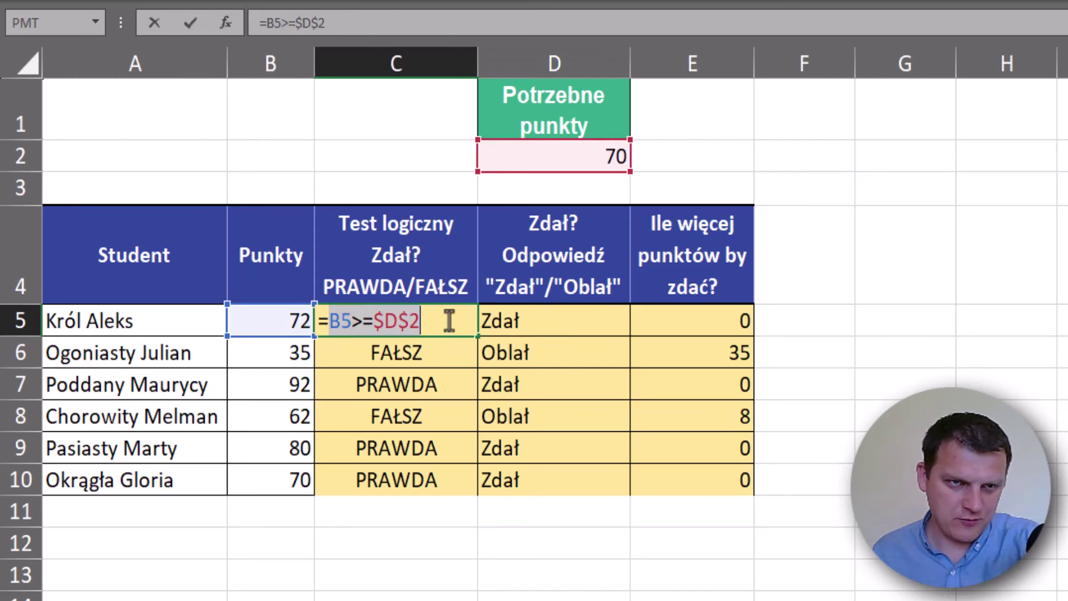
pyautogui.hotkey('ctrl', 'c')
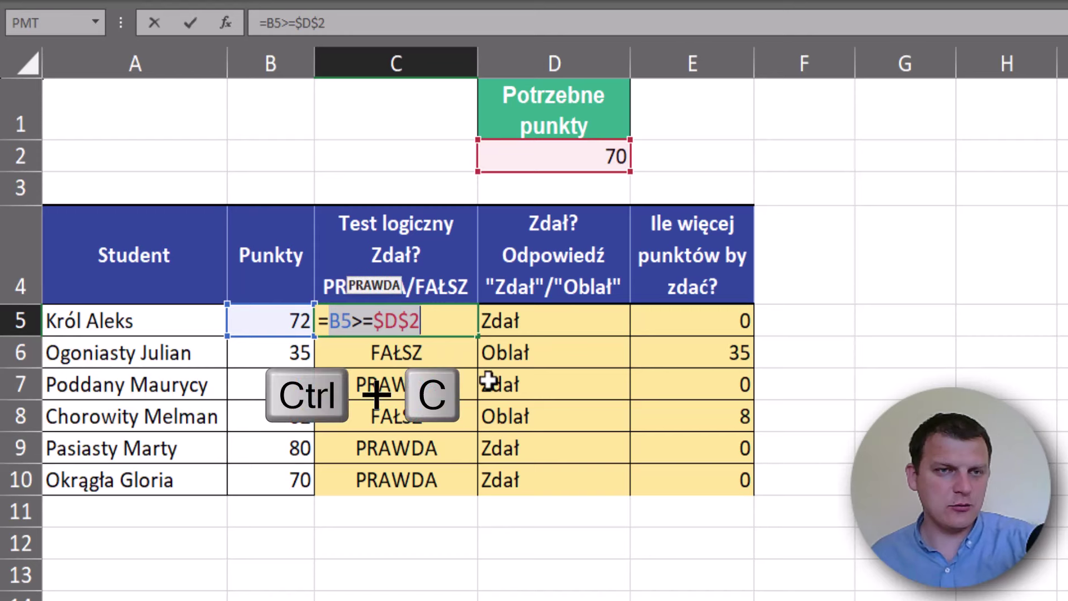
pyautogui.press('Escape')
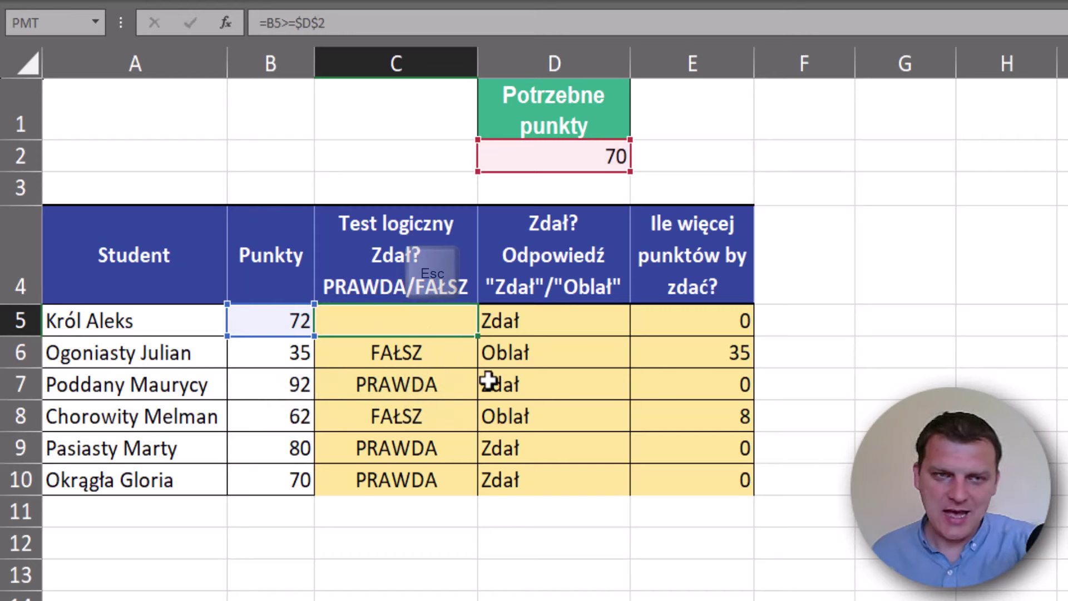
# Replace C5 in D5's formula with B5>=$D$2, giving =JEŻELI(B5>=$D$2;"Zdał";"Oblał").
pyautogui.doubleClick(542, 321)
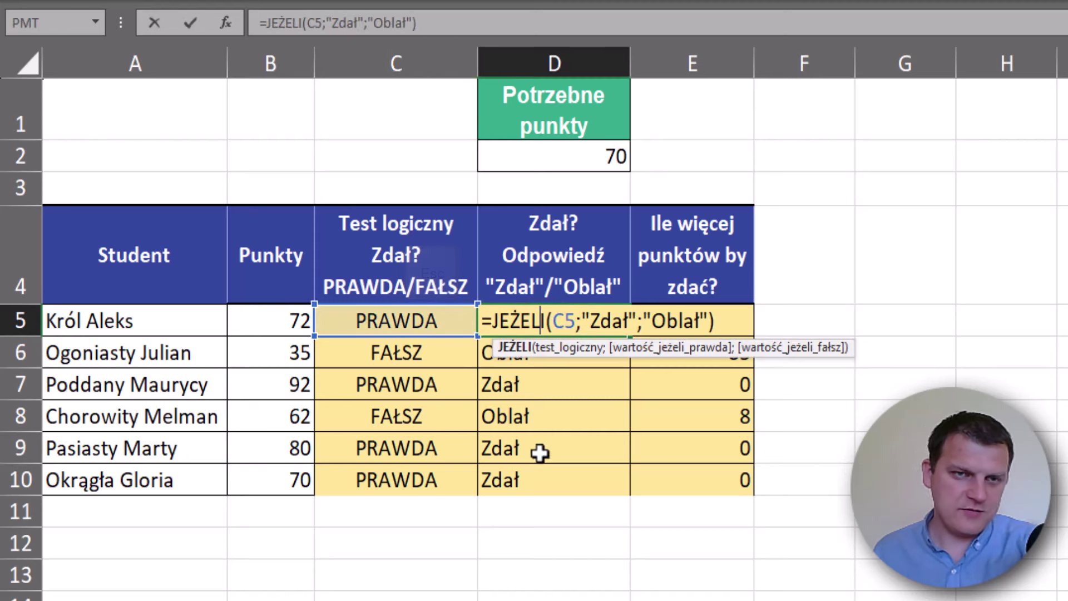
pyautogui.click(562, 348)
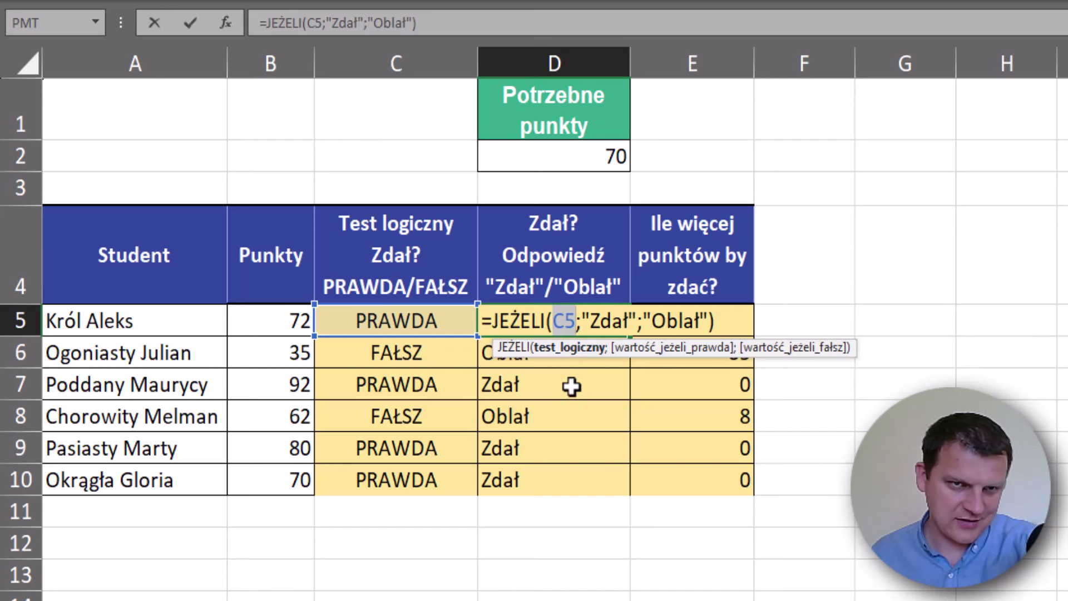
pyautogui.click(599, 323)
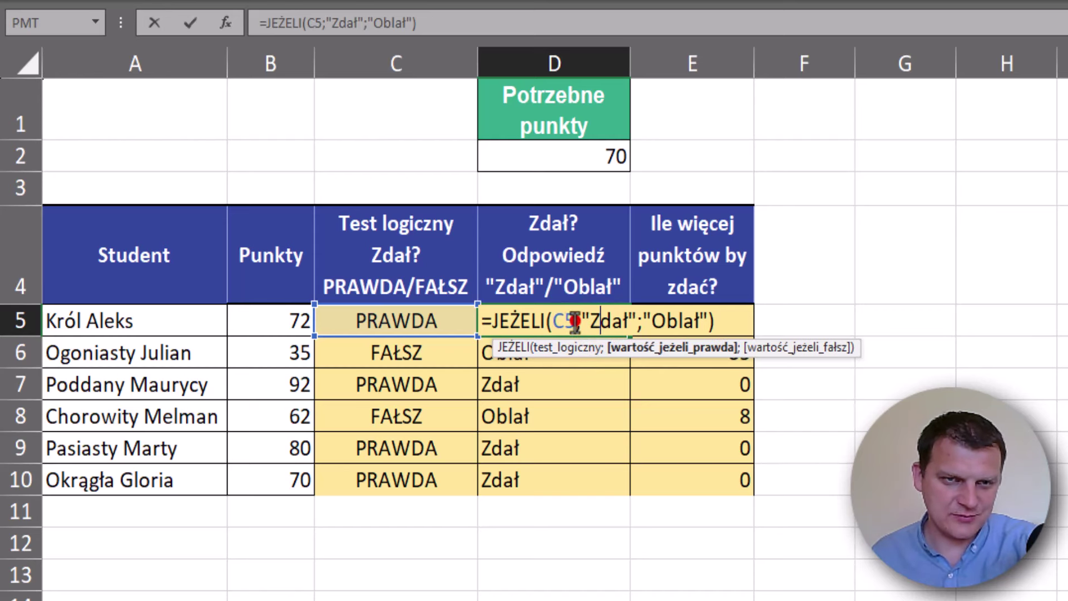
pyautogui.moveTo(575, 321); pyautogui.dragTo(564, 322)
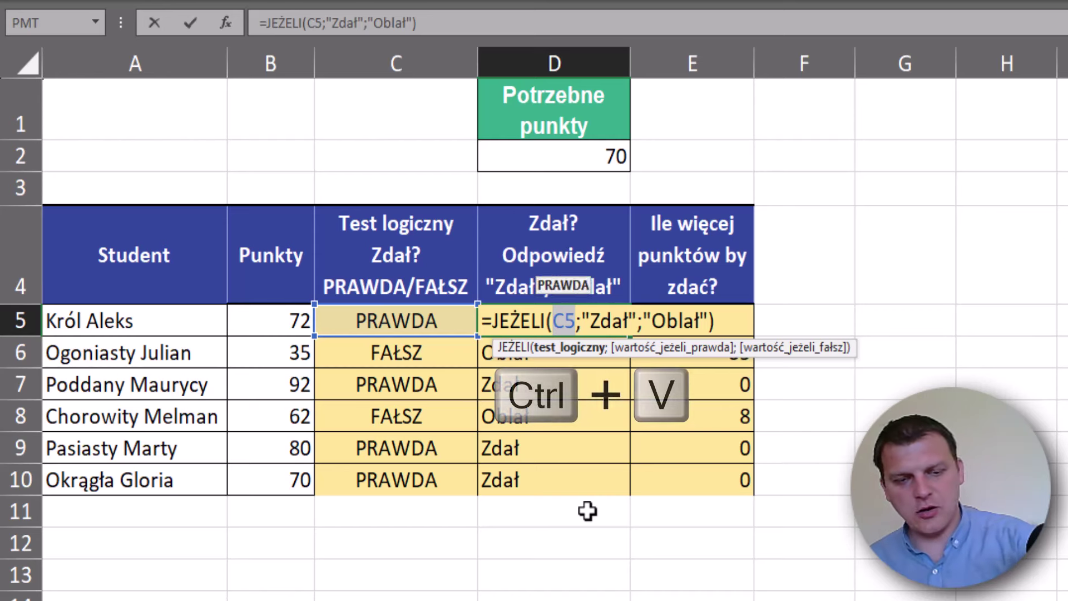
pyautogui.hotkey('ctrl', 'v')
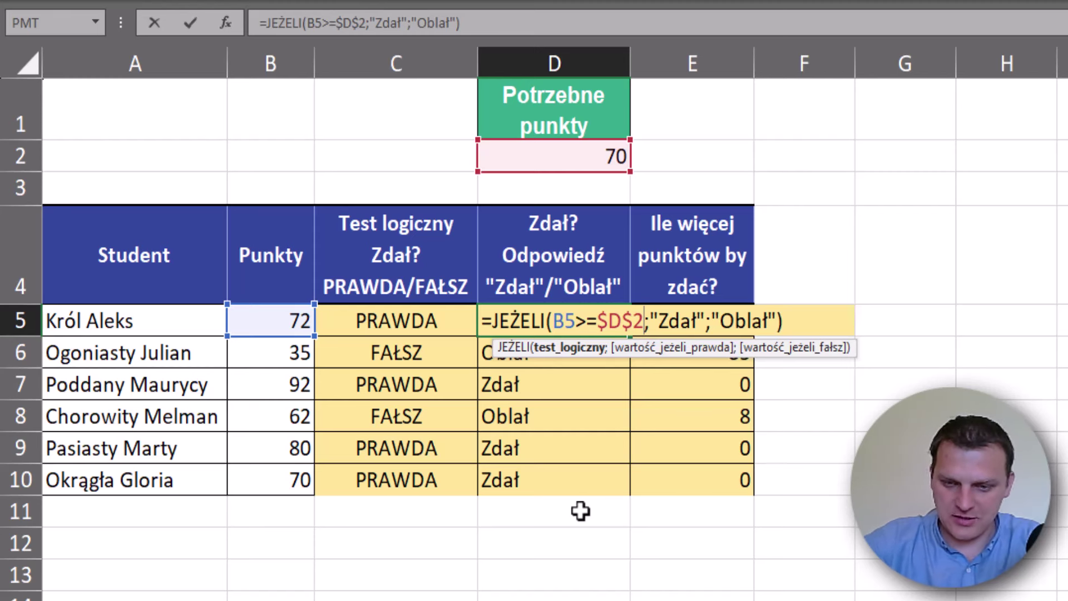
pyautogui.hotkey('ctrl', 'Return')
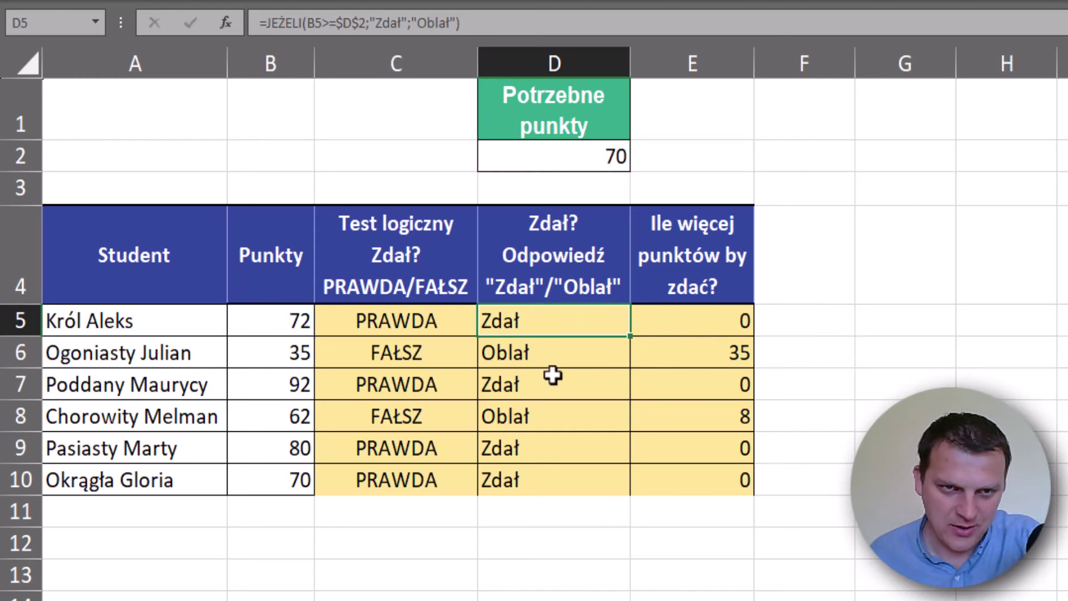
# Fill D5's formula down to D10 and delete the PRAWDA/FAŁSZ values in C5:C10.
pyautogui.doubleClick(630, 336)
pyautogui.click(421, 316)
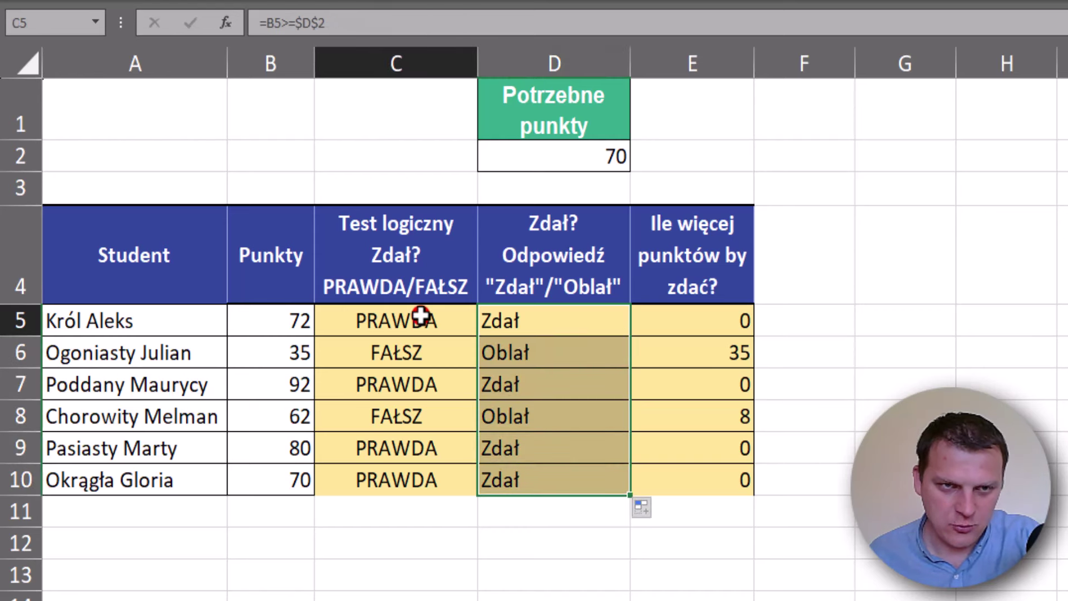
pyautogui.moveTo(421, 316); pyautogui.dragTo(438, 471)
pyautogui.press('Delete')
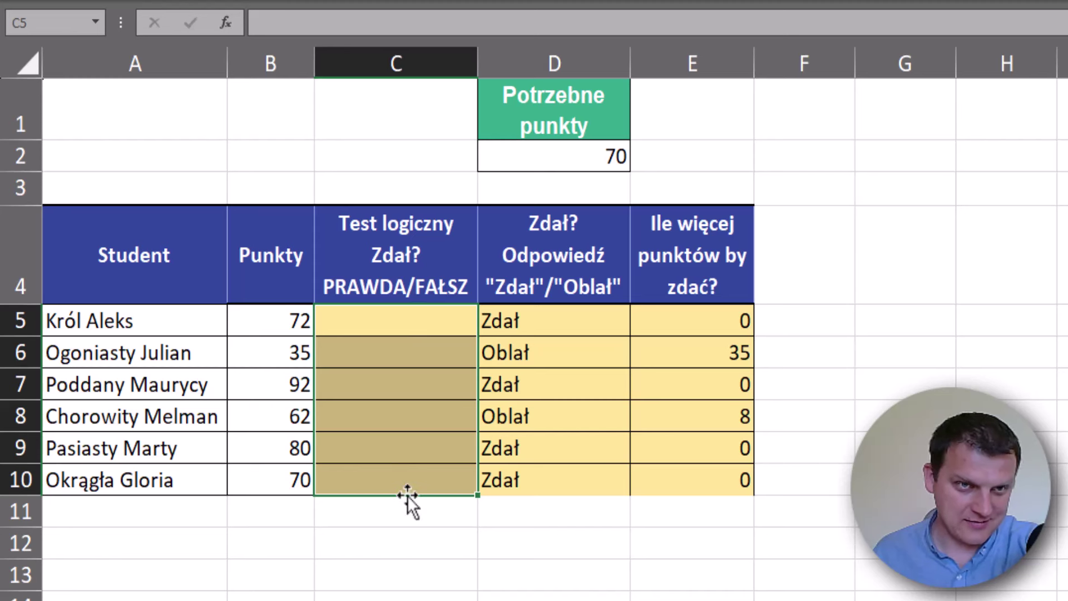
# Check D5's formula and its $D$2 reference, keeping the Zdał result.
pyautogui.click(563, 318)
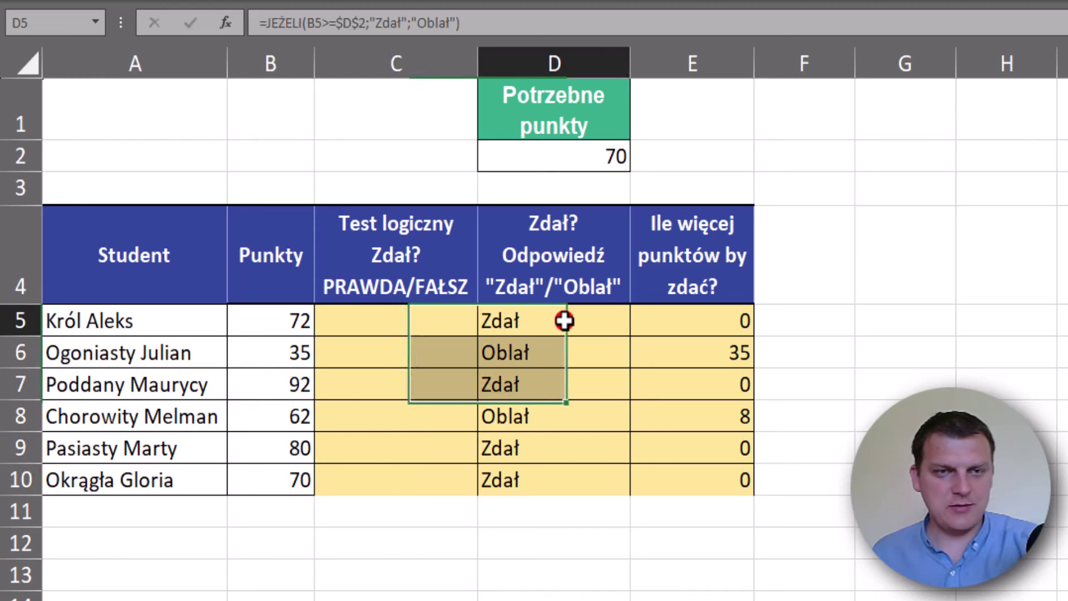
pyautogui.press('F2')
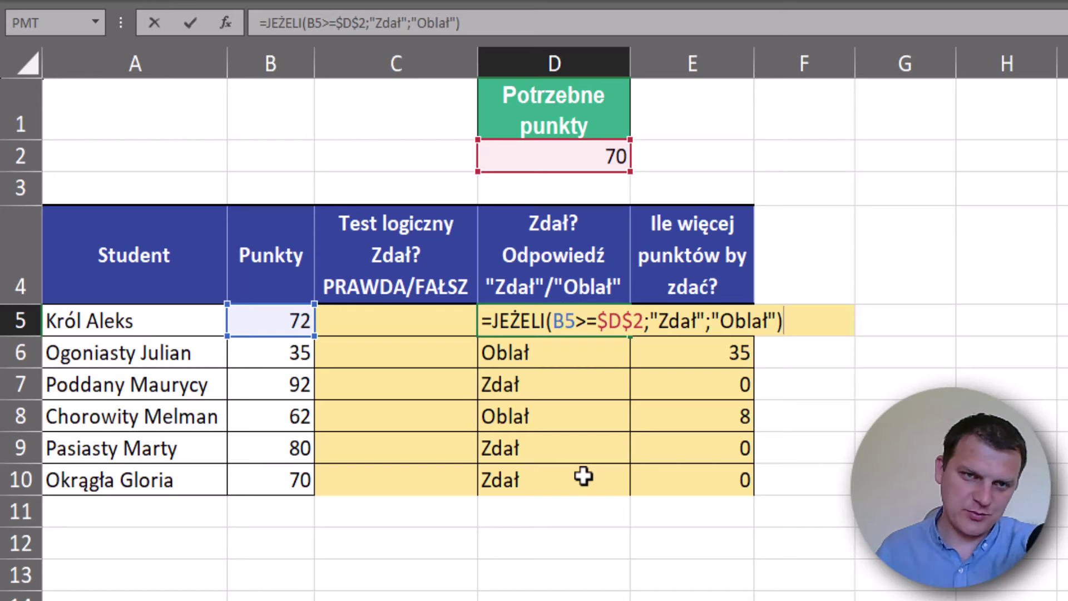
pyautogui.click(627, 322)
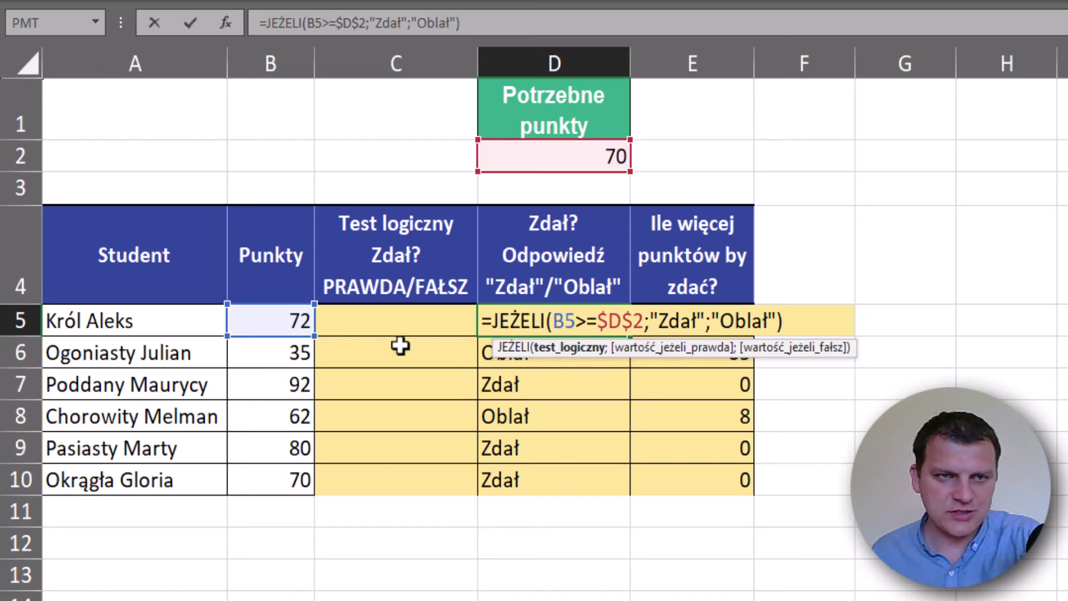
pyautogui.hotkey('ctrl', 'Return')
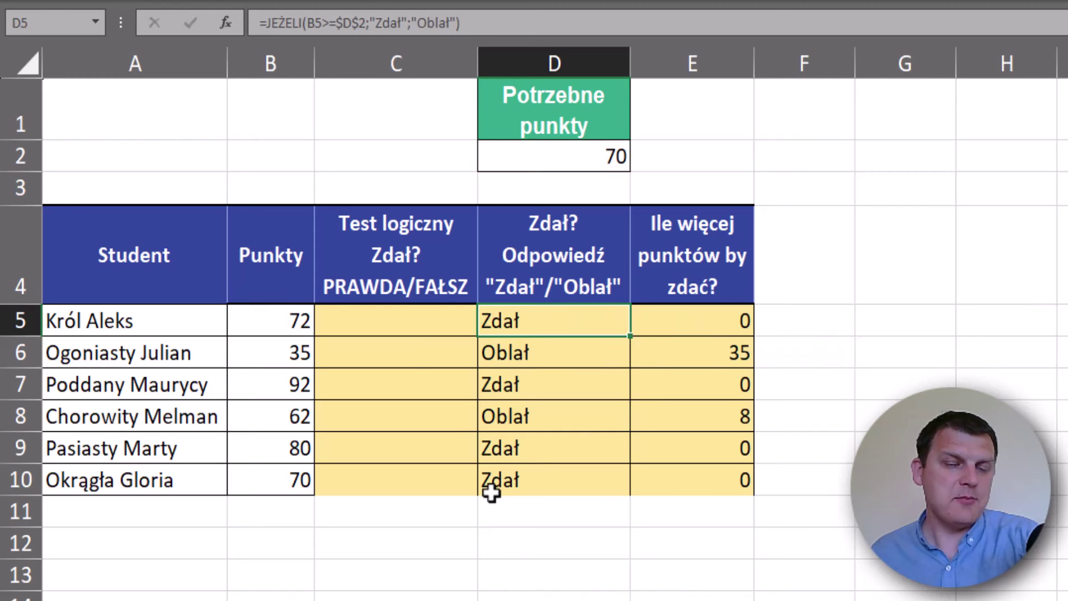